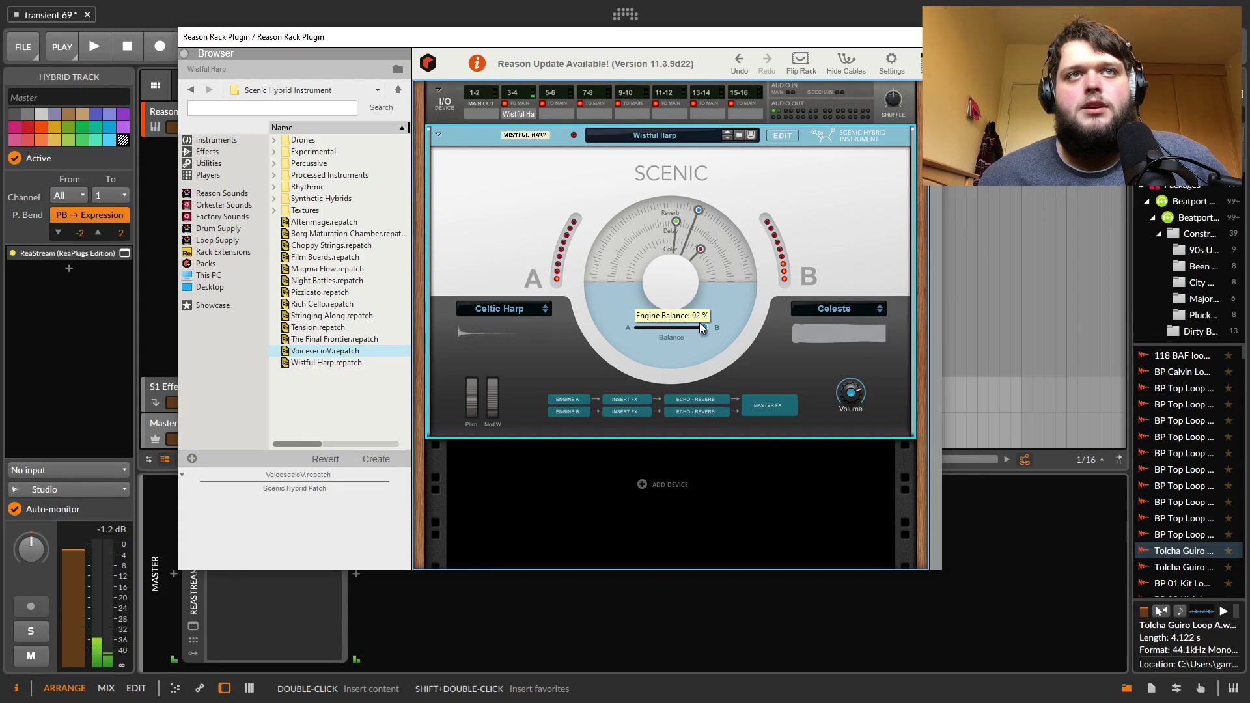
# Shift the Wistful Harp balance to engine A and turn up its Delay, Reverb and Color controls
pyautogui.moveTo(705, 323); pyautogui.dragTo(618, 329)
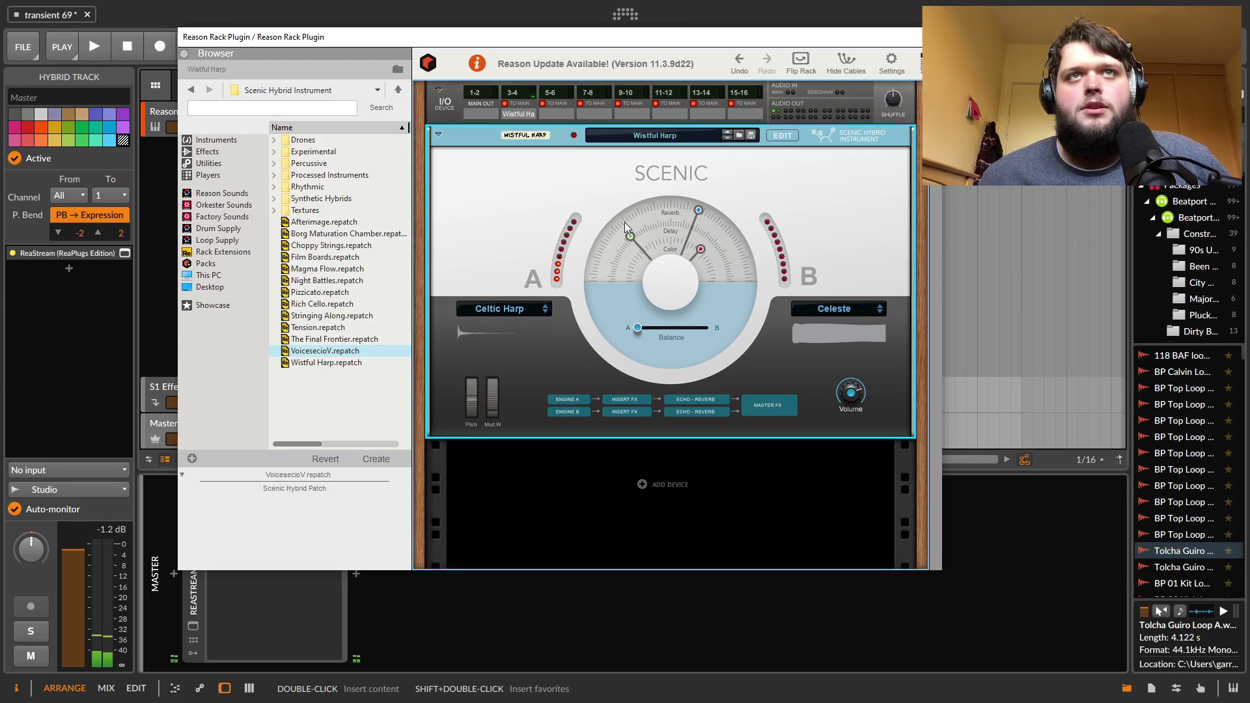
pyautogui.moveTo(702, 200); pyautogui.dragTo(802, 237)
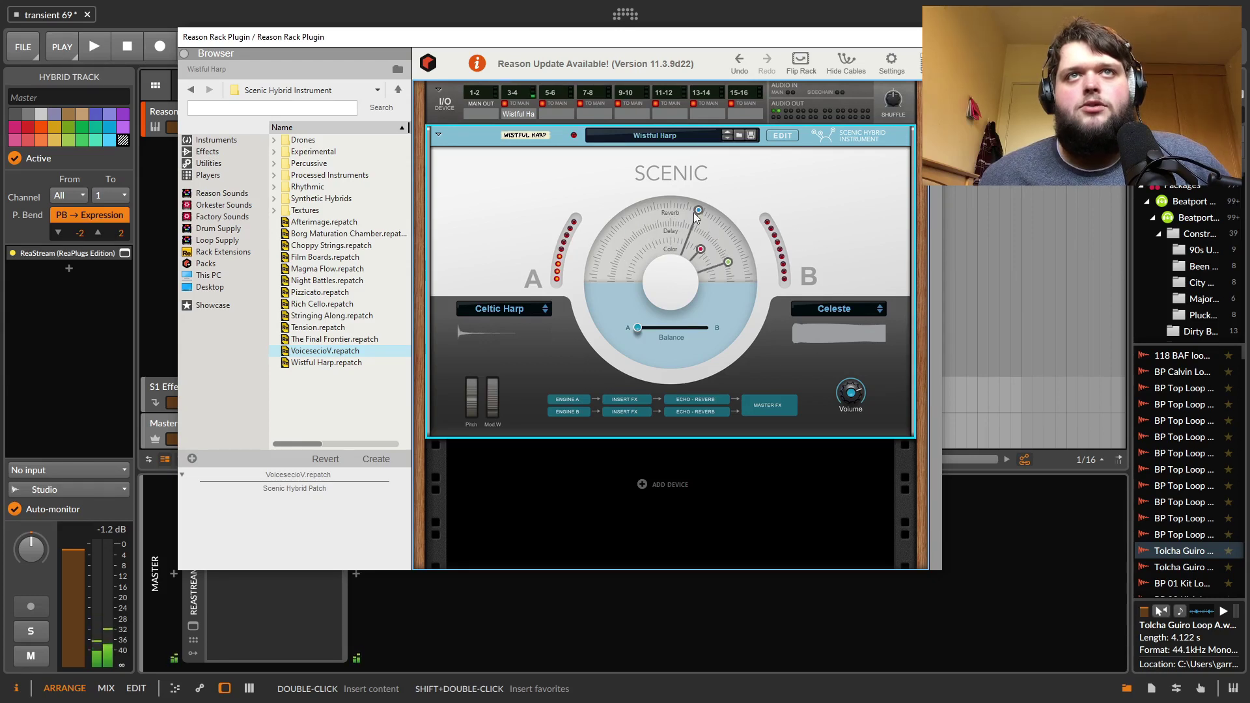
pyautogui.moveTo(697, 211); pyautogui.dragTo(725, 200)
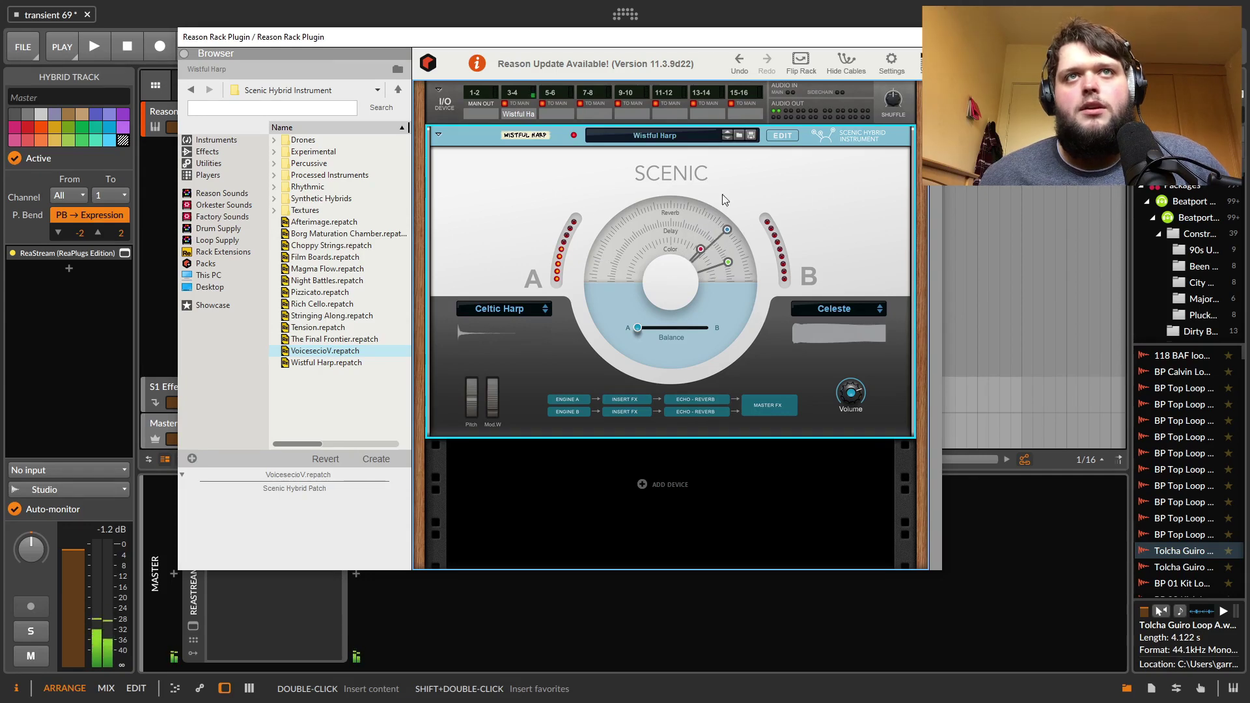
pyautogui.moveTo(696, 250); pyautogui.dragTo(794, 198)
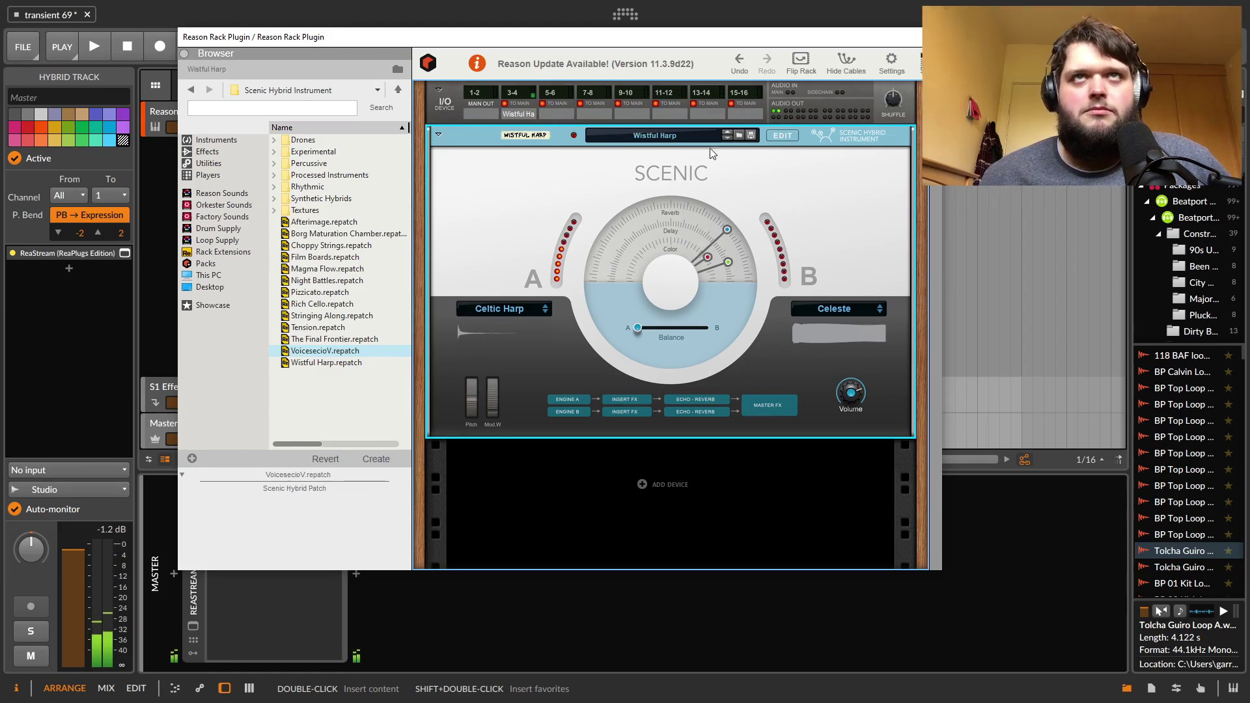
# Advance the Scenic instrument through the patches Afterimage and Borg Maturation Chamber to Choppy Strings
pyautogui.click(727, 138)
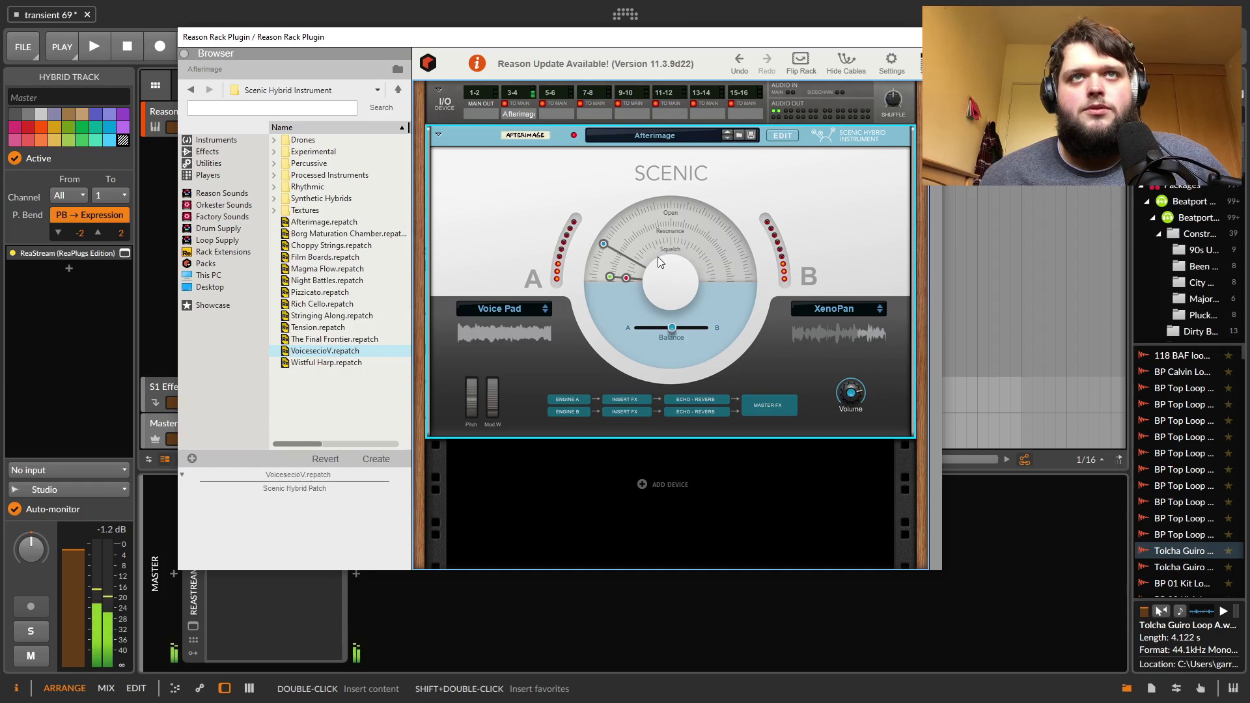
pyautogui.click(727, 138)
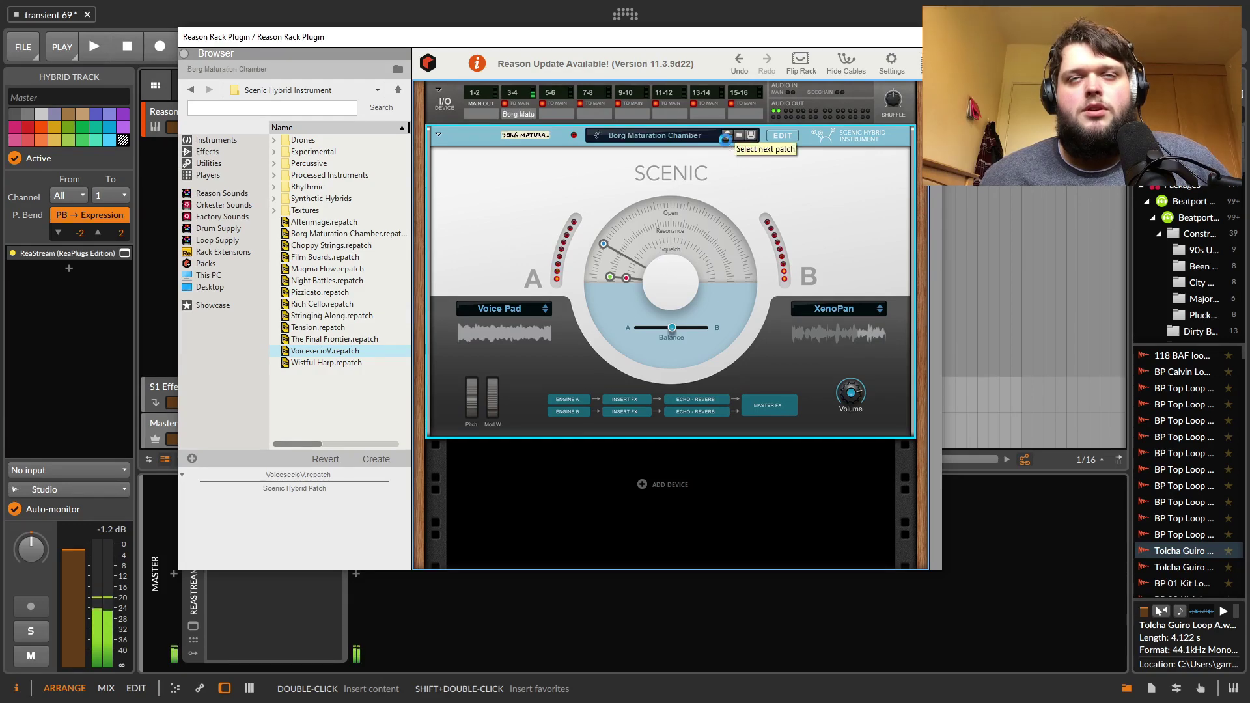
pyautogui.click(726, 138)
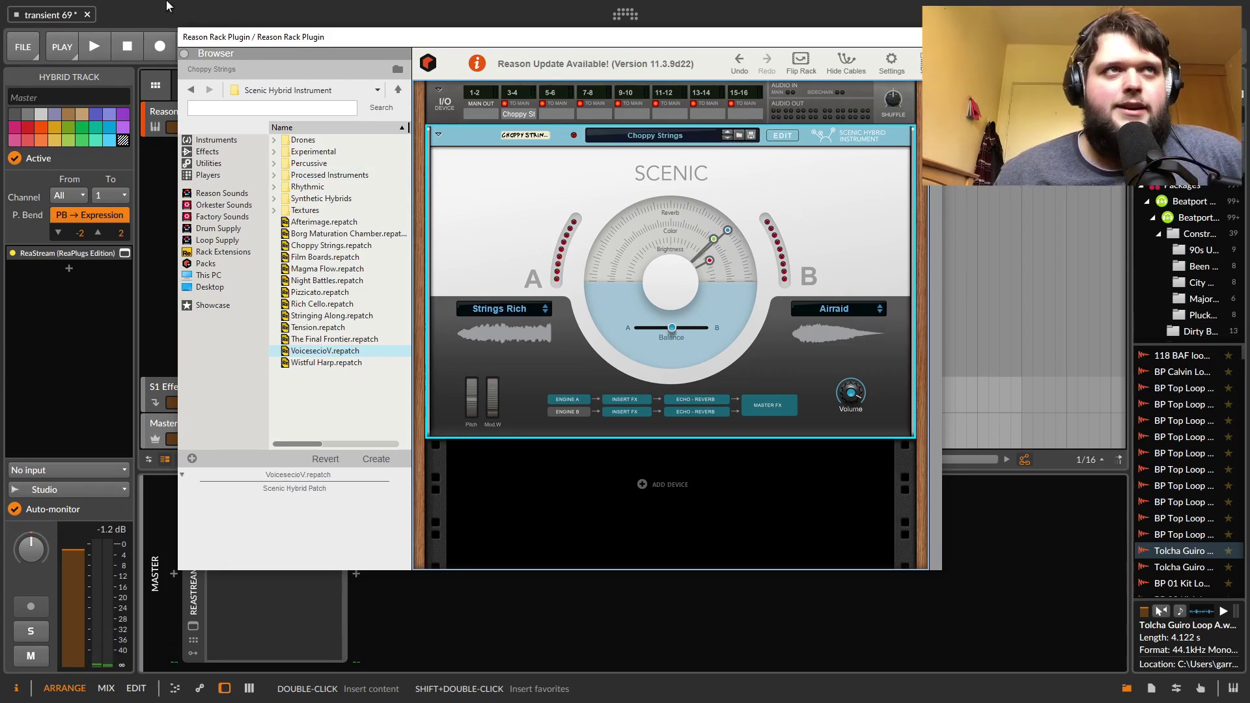
# Audition the Rhythmic patches Deformed Wheels, Liquid Keys and Rolling Drum Corp, and the Drones patch Gong Space
pyautogui.click(275, 188)
pyautogui.doubleClick(346, 246)
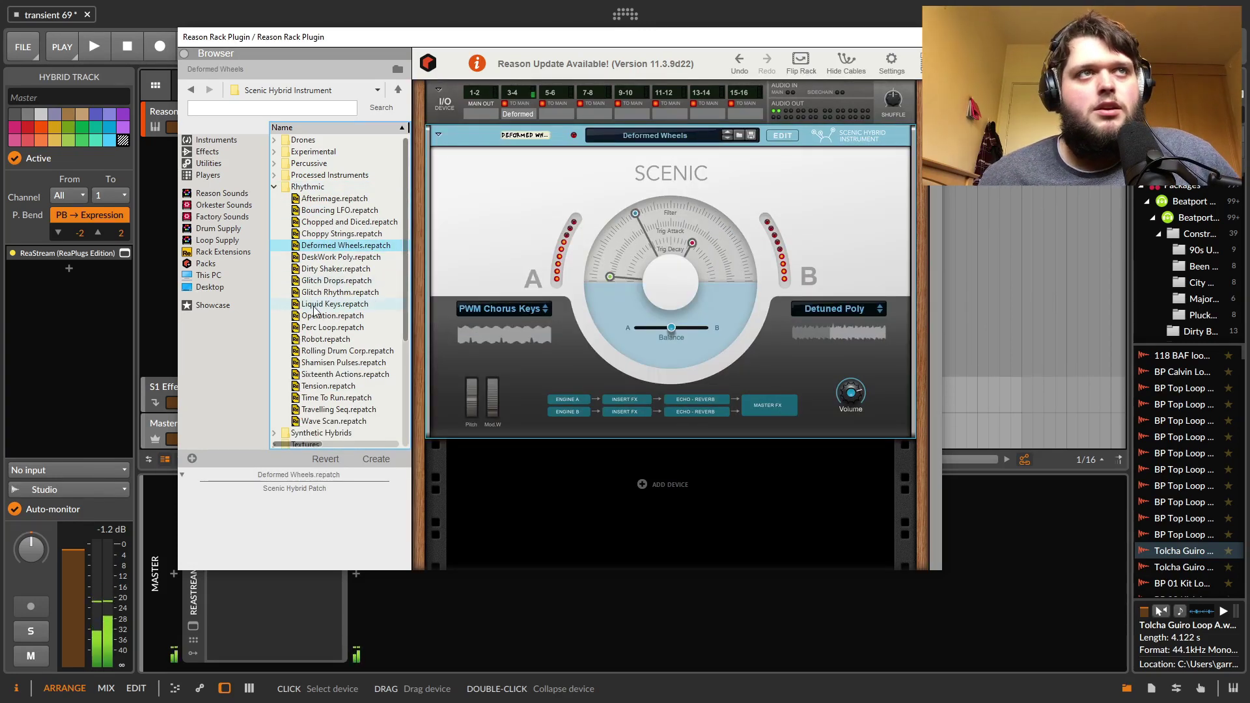
pyautogui.press('l')
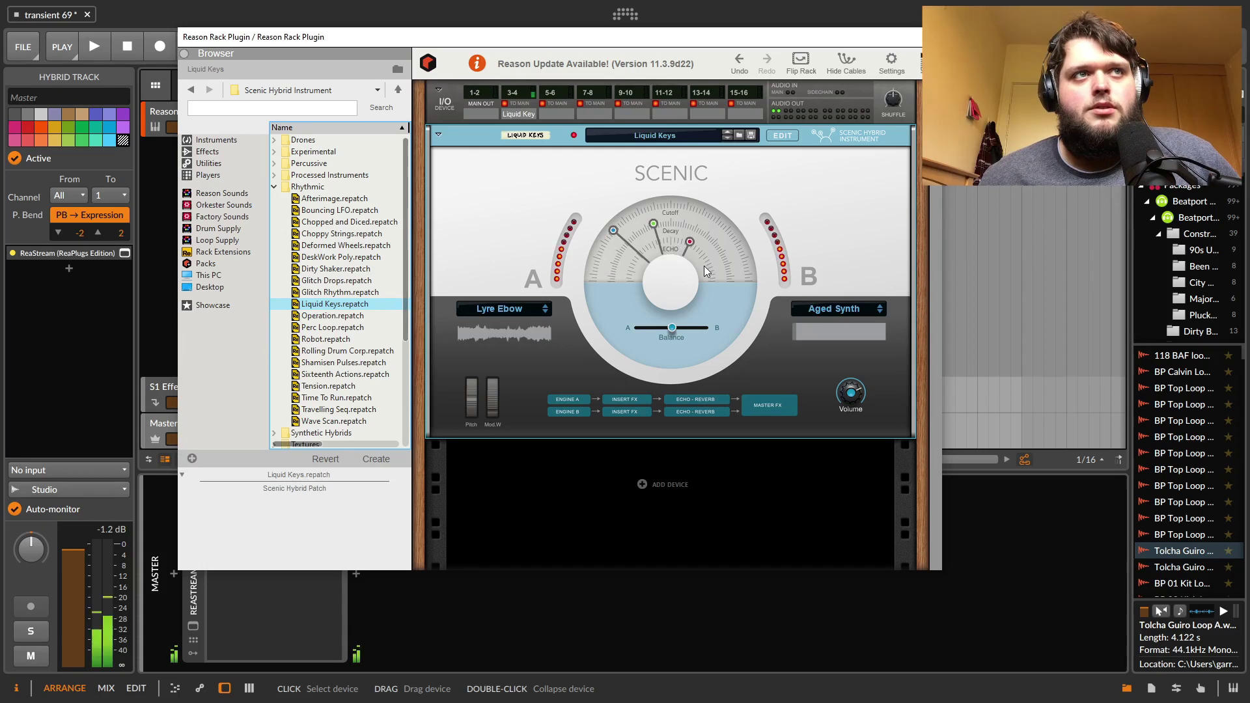
pyautogui.press('r')
pyautogui.press('r')
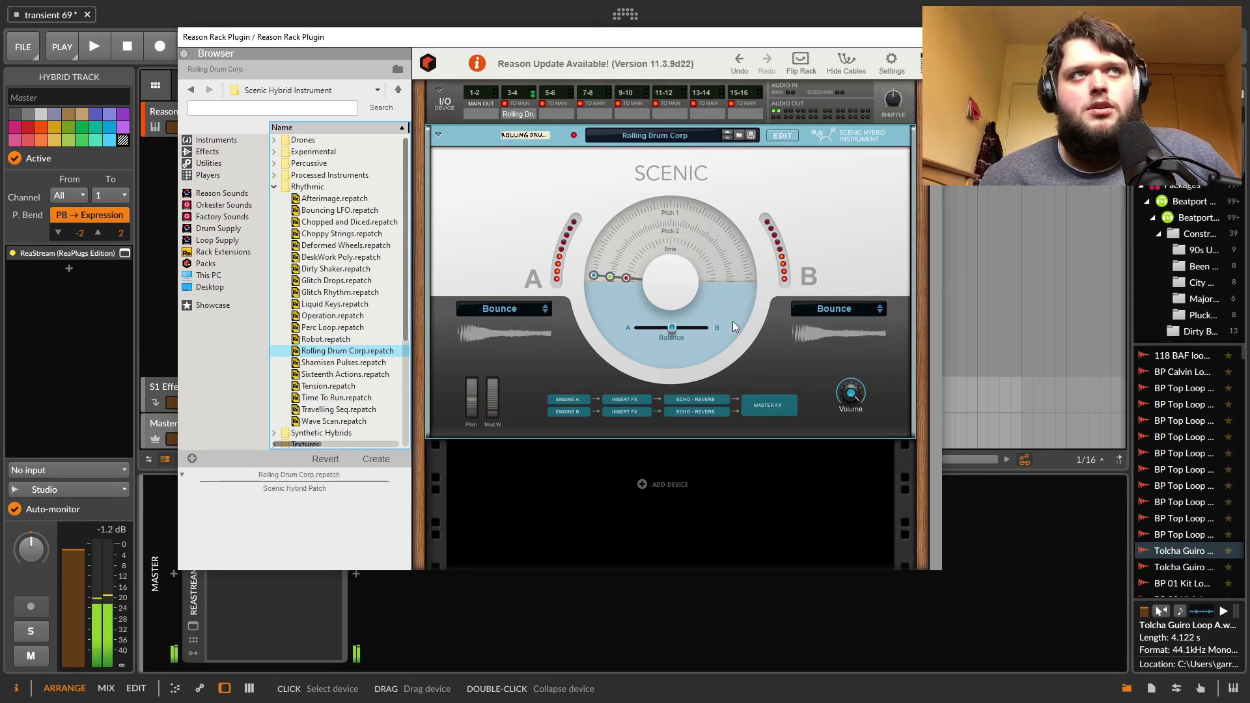
pyautogui.click(274, 140)
pyautogui.click(336, 187)
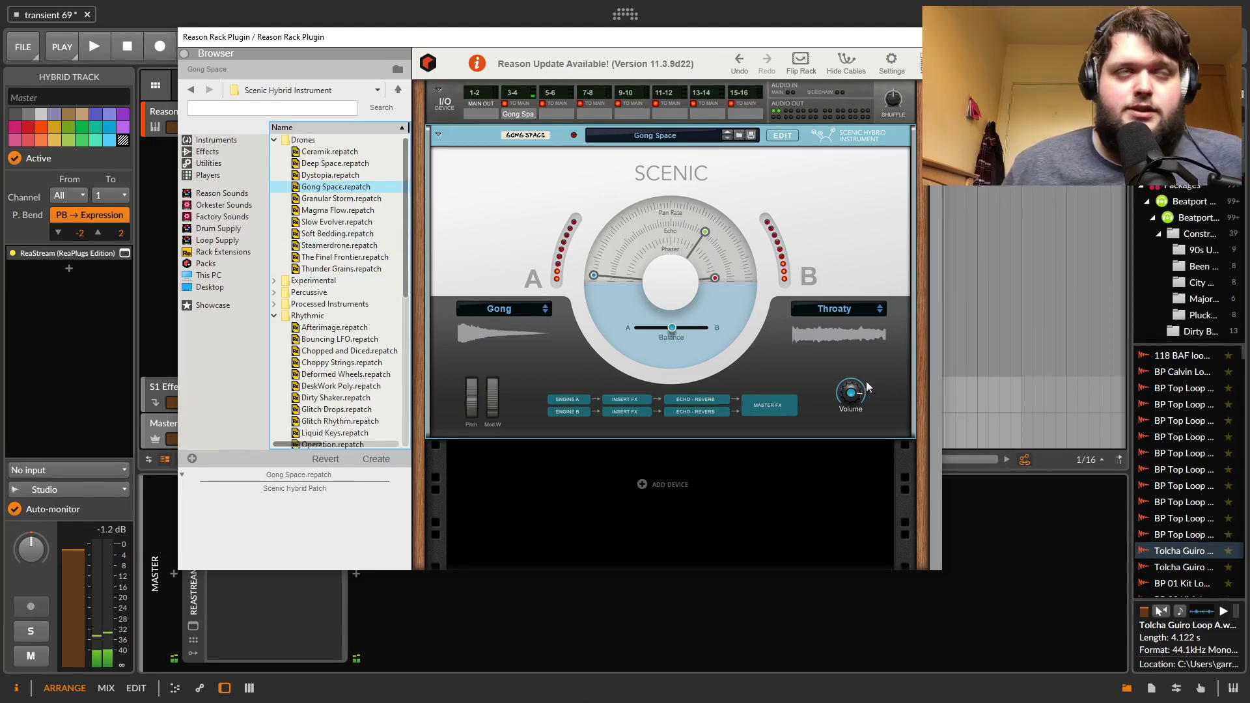
# Replace the Scenic instrument in the rack with Umpf Club Drums and audition drum 8
pyautogui.click(217, 141)
pyautogui.scroll(-6, 329, 391)
pyautogui.scroll(-8, 325, 377)
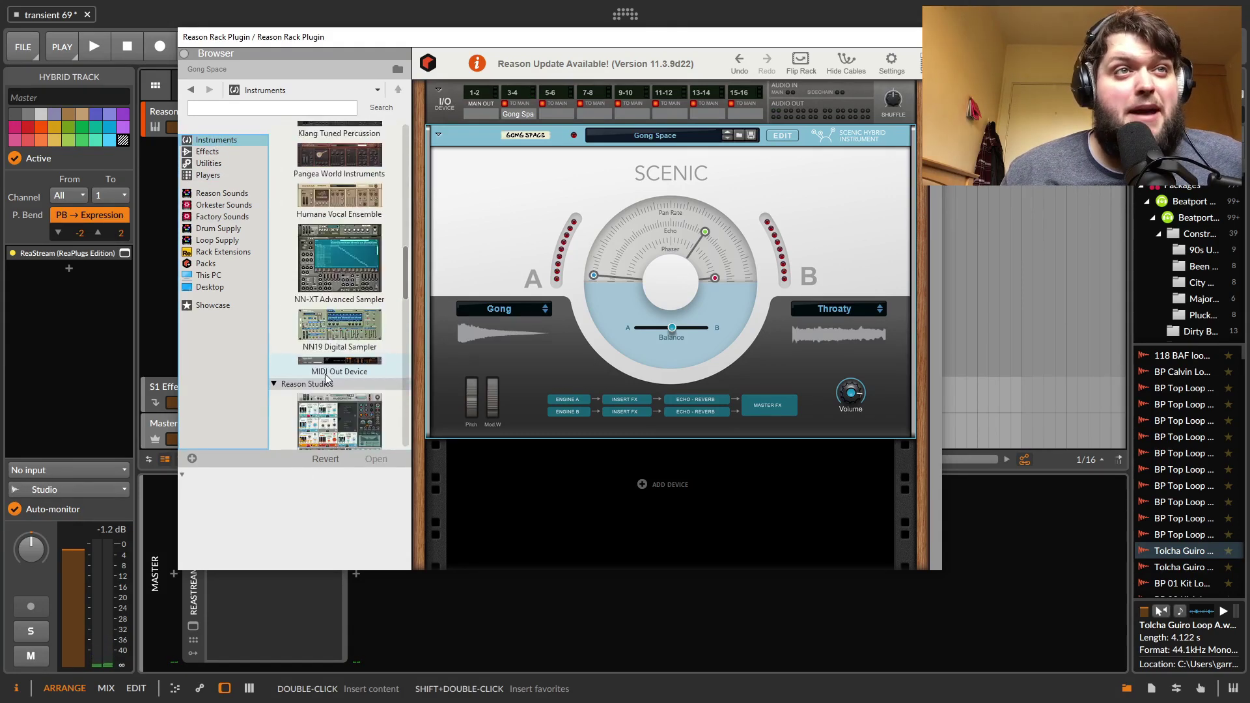
pyautogui.scroll(-3, 342, 389)
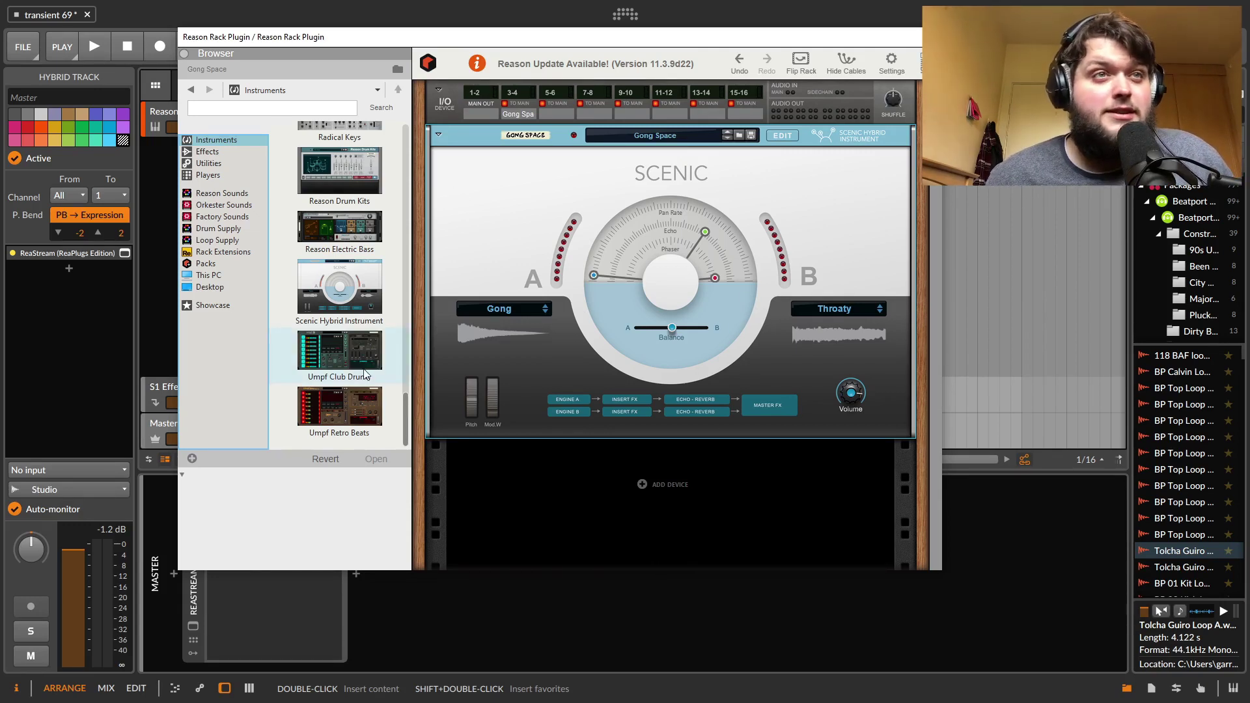
pyautogui.moveTo(319, 364); pyautogui.dragTo(645, 314)
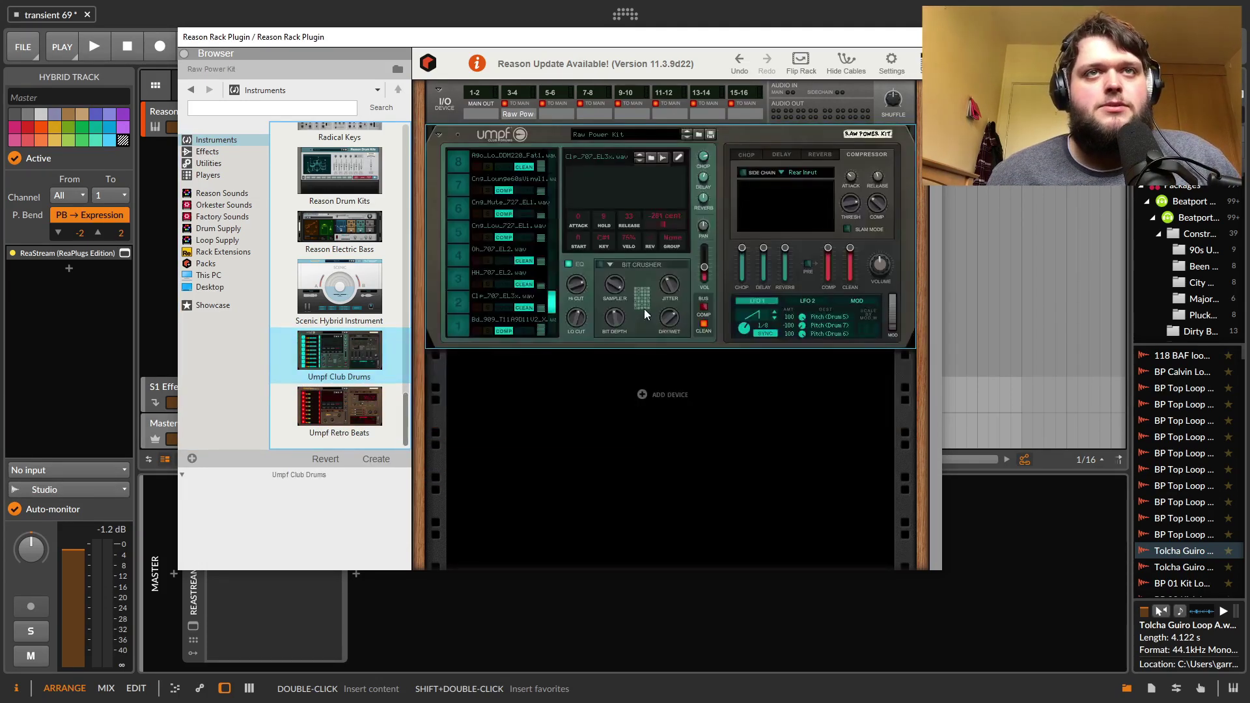
pyautogui.click(459, 160)
# Replace Umpf Club Drums with Umpf Retro Beats and audition its drums 2 through 8 in order
pyautogui.click(343, 410)
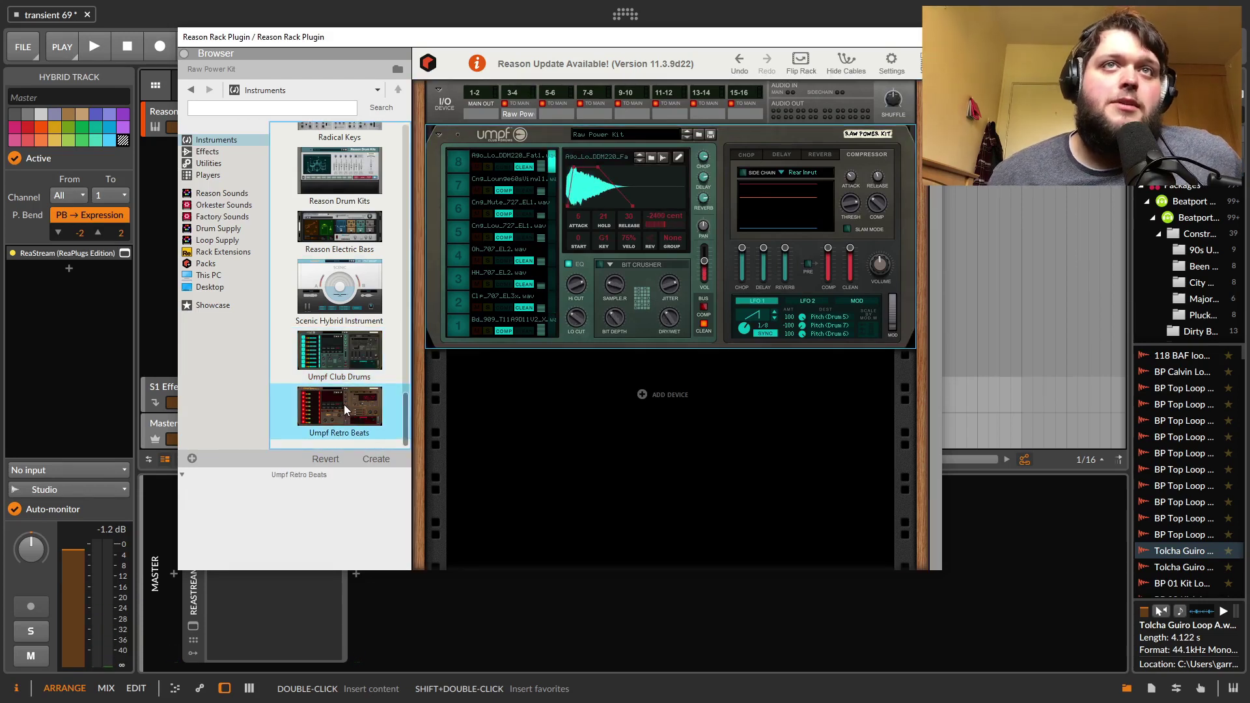
pyautogui.moveTo(336, 413); pyautogui.dragTo(611, 235)
pyautogui.click(454, 300)
pyautogui.click(454, 278)
pyautogui.click(455, 256)
pyautogui.click(458, 231)
pyautogui.click(461, 207)
pyautogui.click(463, 184)
pyautogui.click(463, 161)
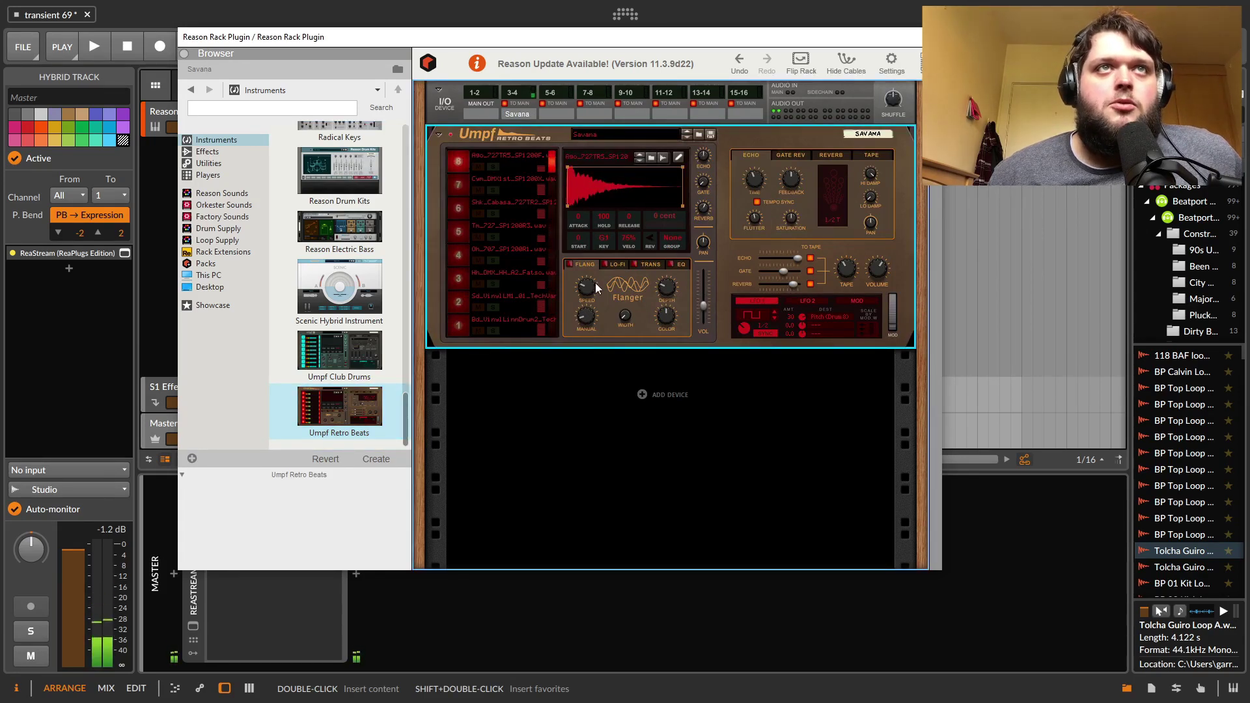
# Replace Umpf Retro Beats with Umpf Club Drums and load the Demon Eletrode Kit patch
pyautogui.moveTo(332, 351); pyautogui.dragTo(578, 244)
pyautogui.click(458, 326)
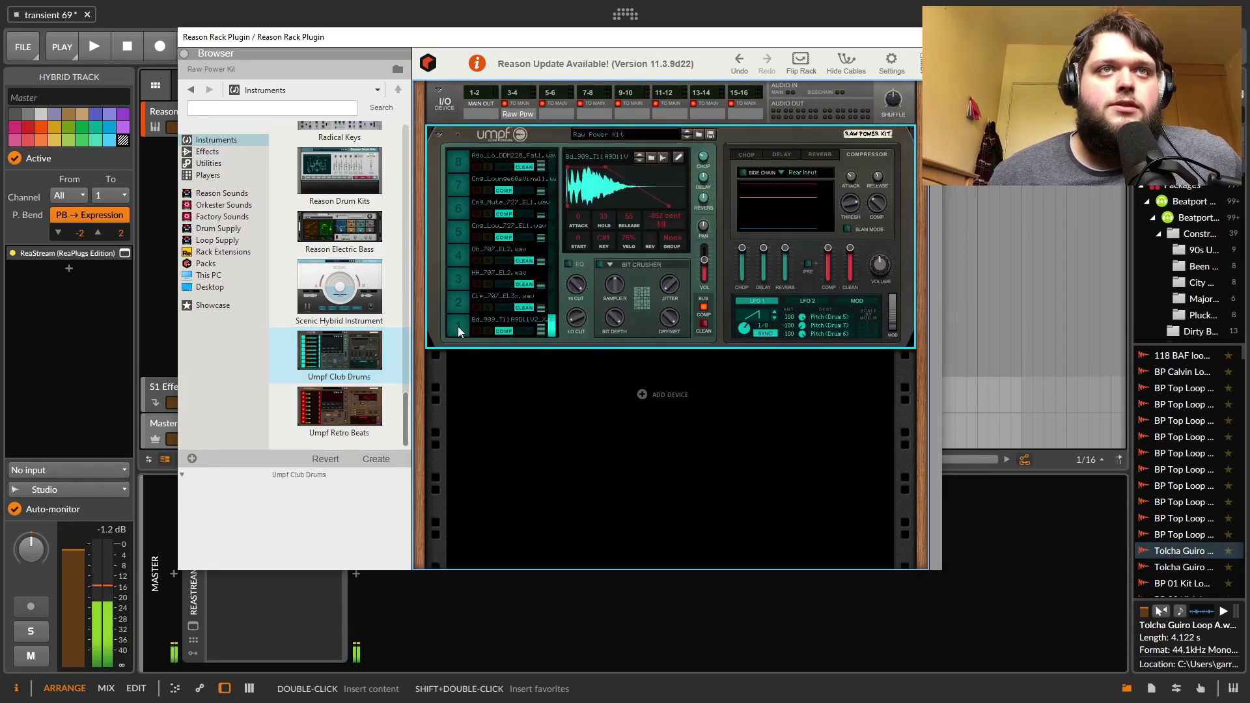
pyautogui.click(462, 310)
pyautogui.click(662, 137)
pyautogui.click(732, 383)
# Audition drums 1 and 2 of the Demon Eletrode Kit and view its Chop, Delay and Reverb effect settings
pyautogui.click(451, 327)
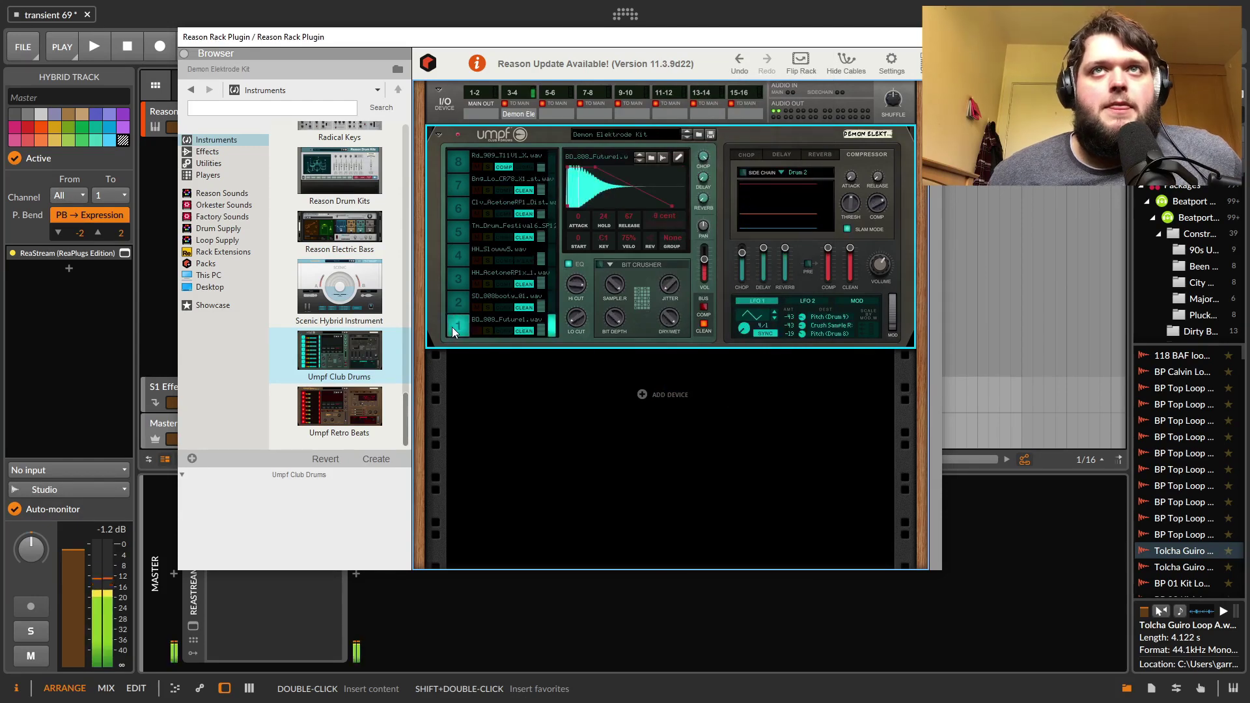
pyautogui.click(453, 303)
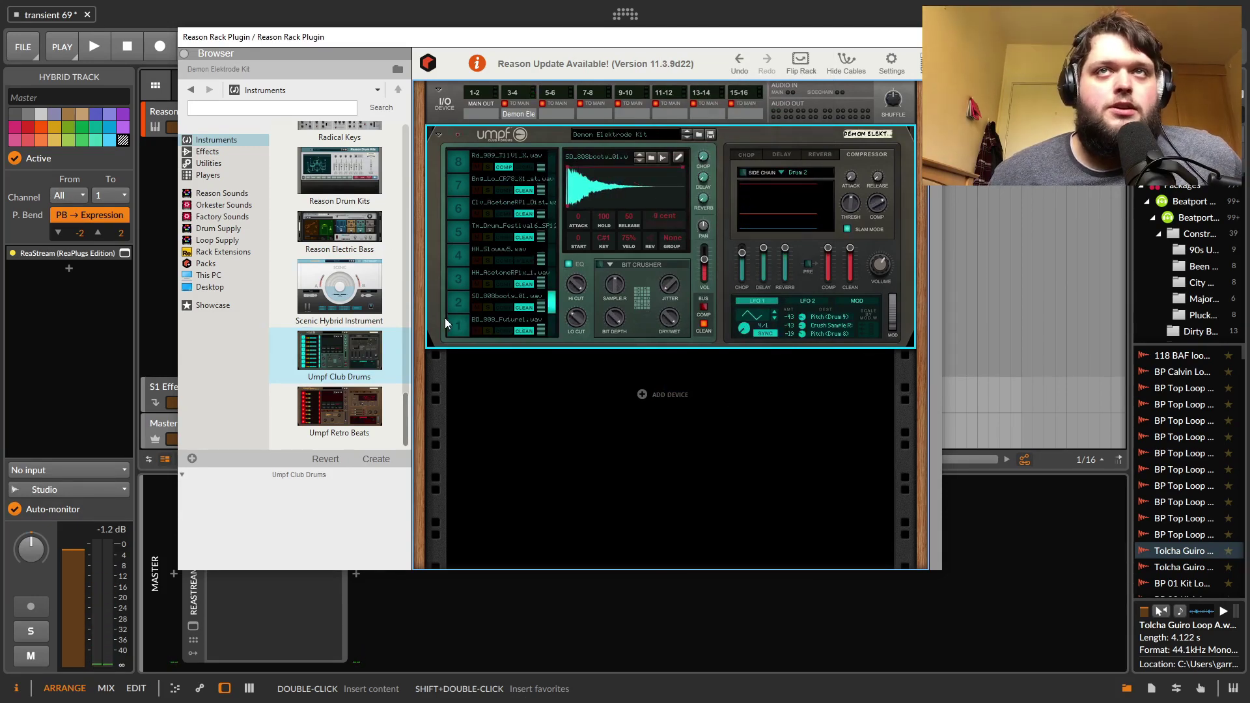
pyautogui.click(455, 319)
pyautogui.click(747, 155)
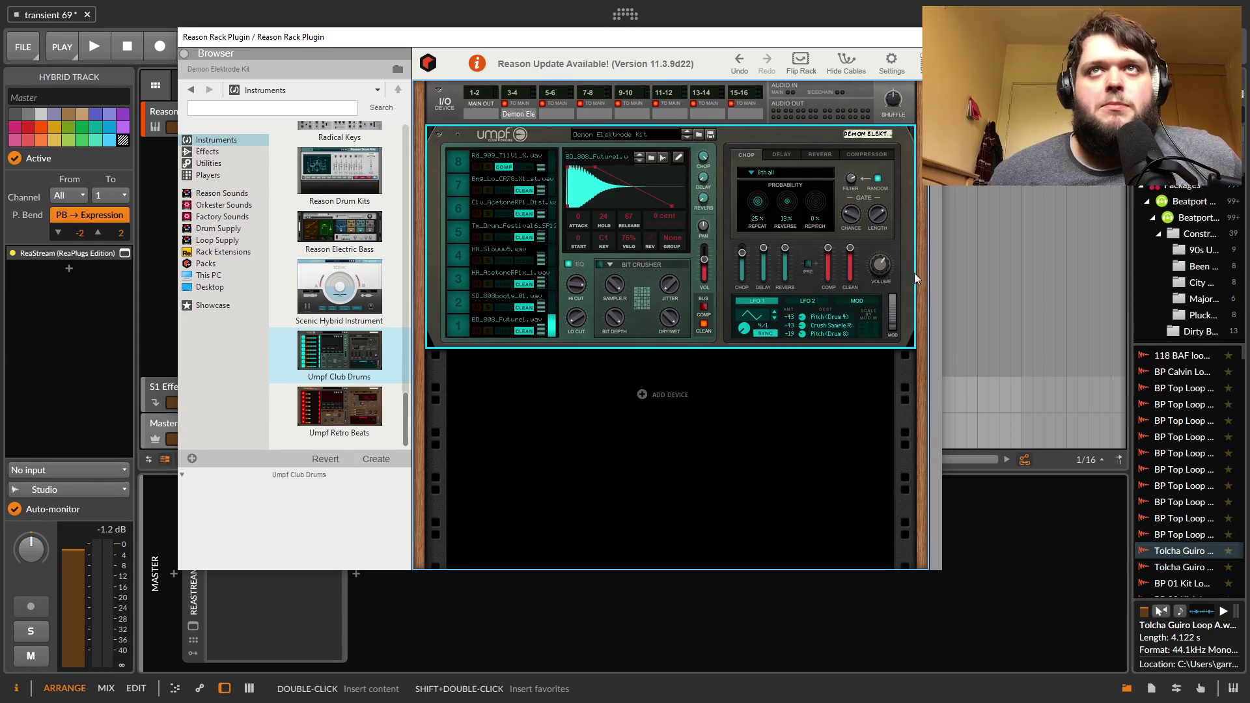
pyautogui.click(795, 152)
pyautogui.click(821, 154)
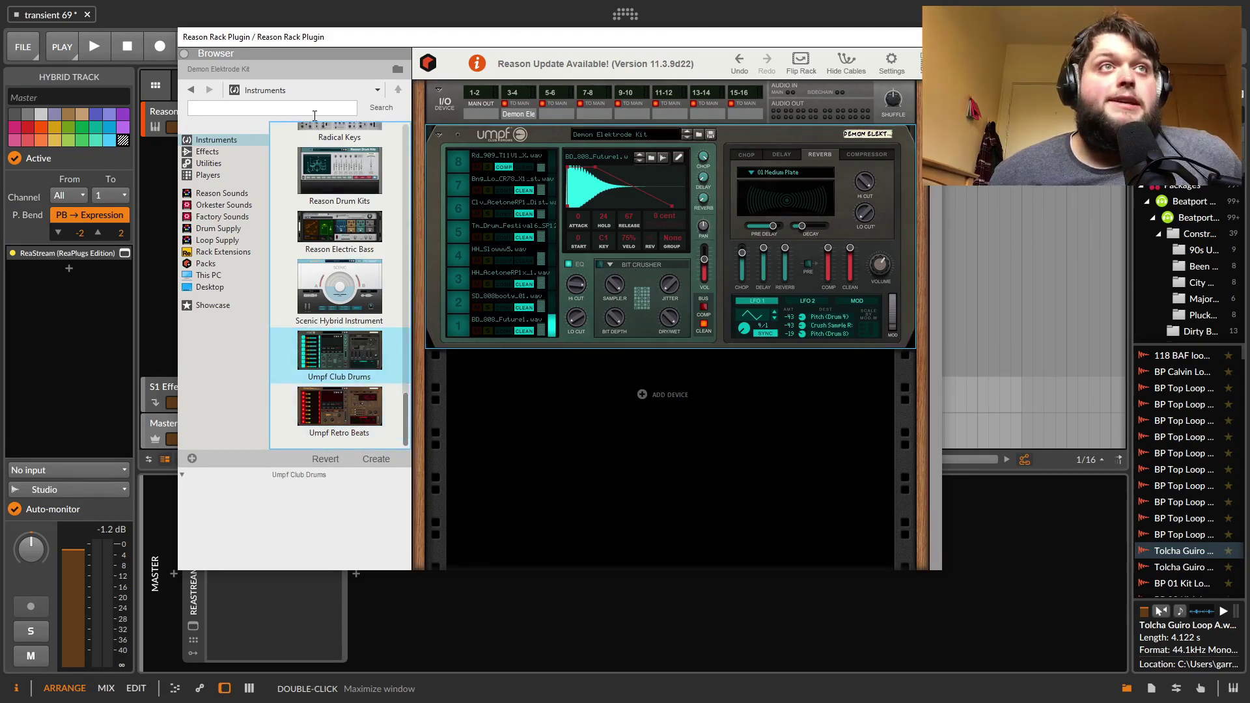
# Look through the whole list of instrument devices, from the built-in ones to the Reason Studios extensions
pyautogui.scroll(10, 365, 401)
pyautogui.scroll(8, 353, 334)
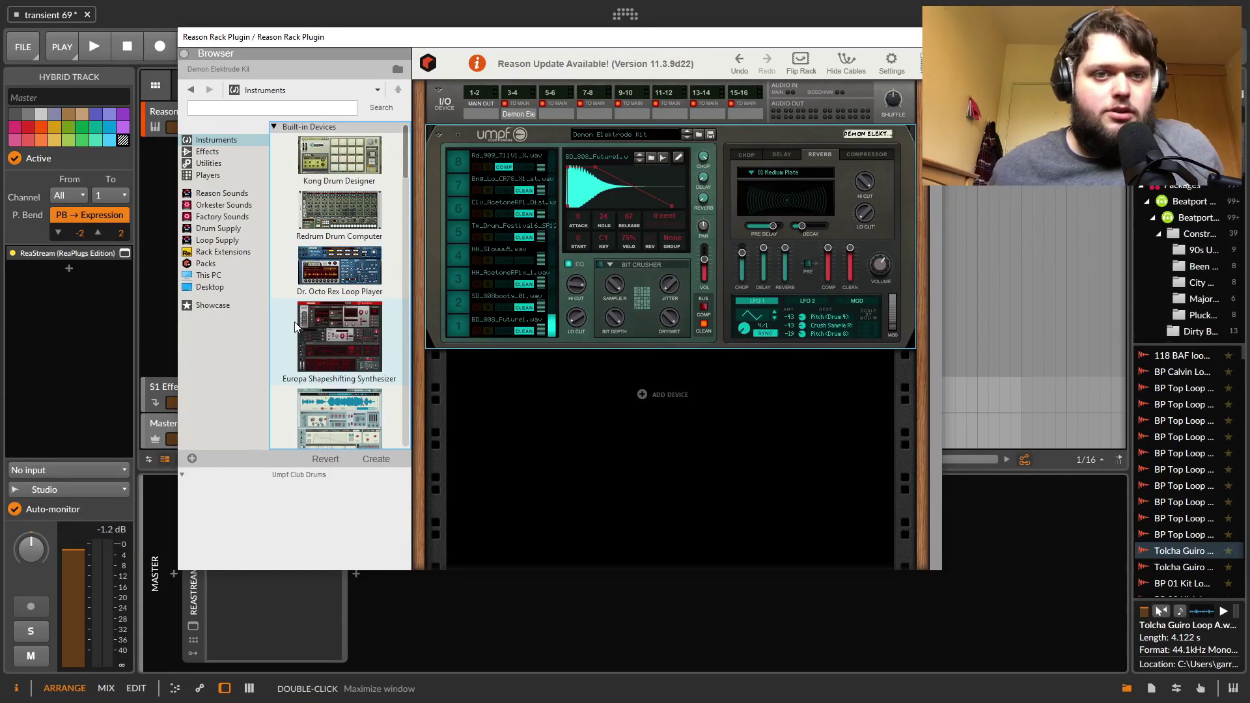
pyautogui.moveTo(405, 154); pyautogui.dragTo(366, 483)
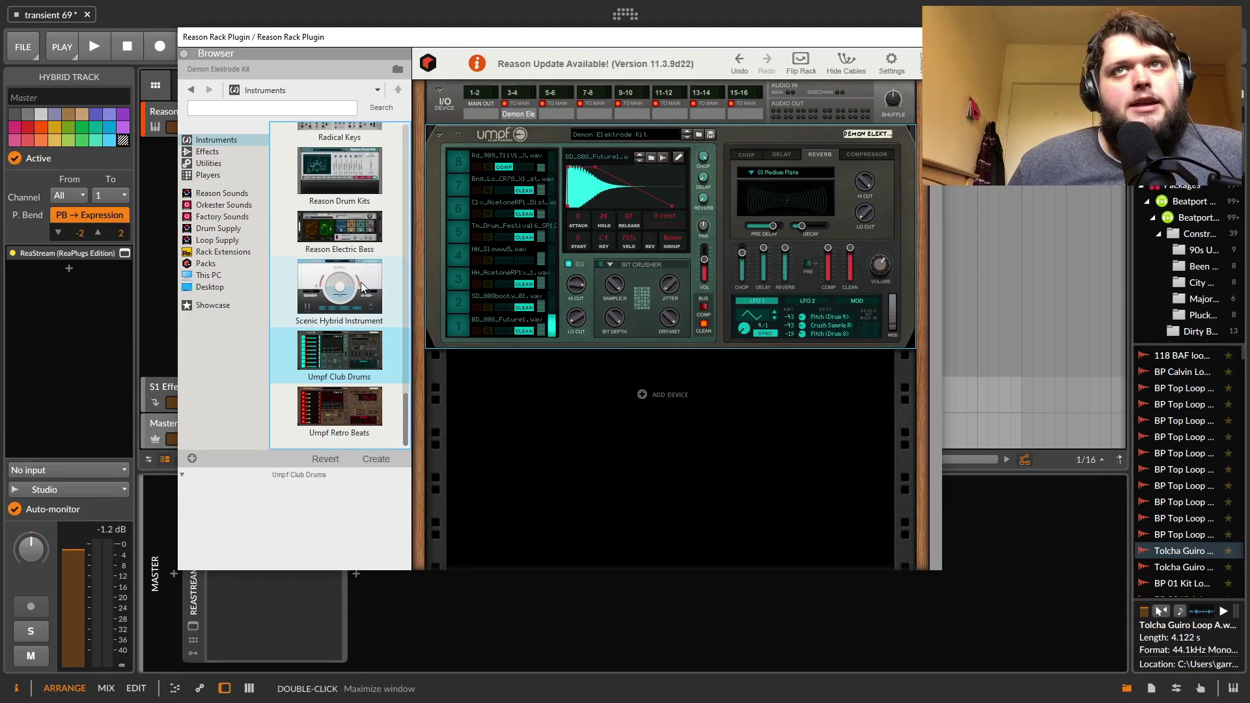
pyautogui.moveTo(405, 428); pyautogui.dragTo(401, 147)
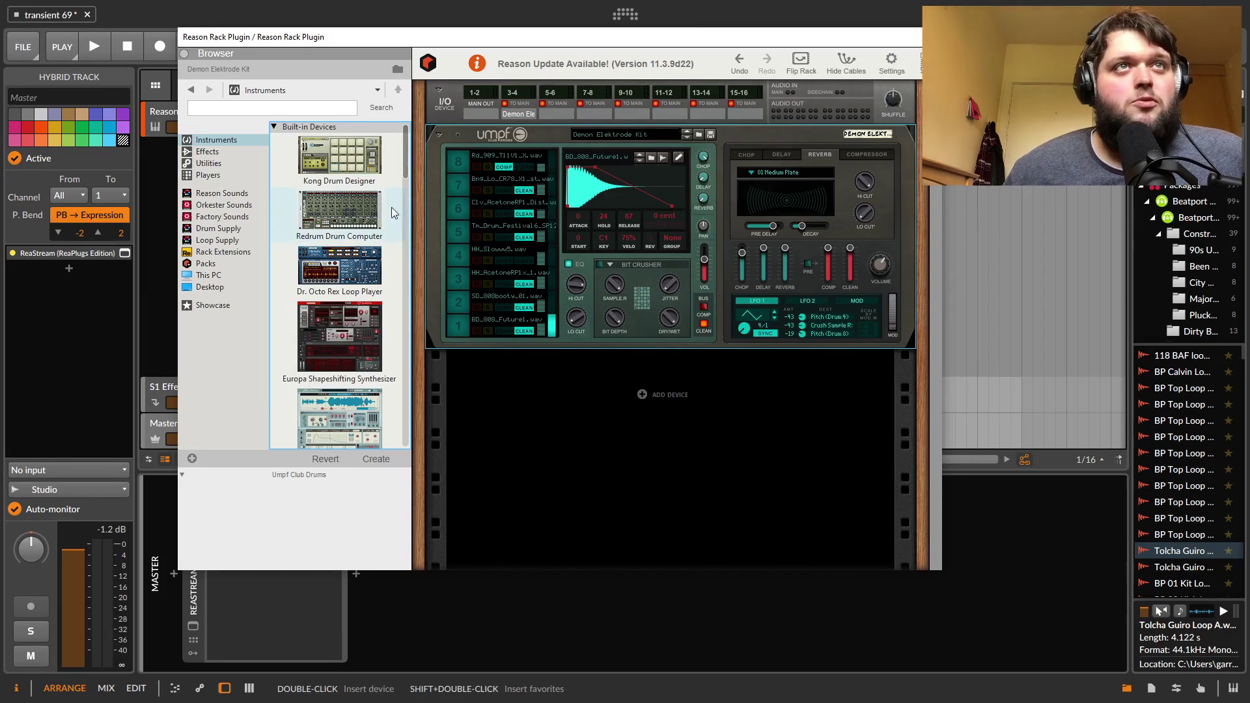
pyautogui.moveTo(405, 158); pyautogui.dragTo(370, 134)
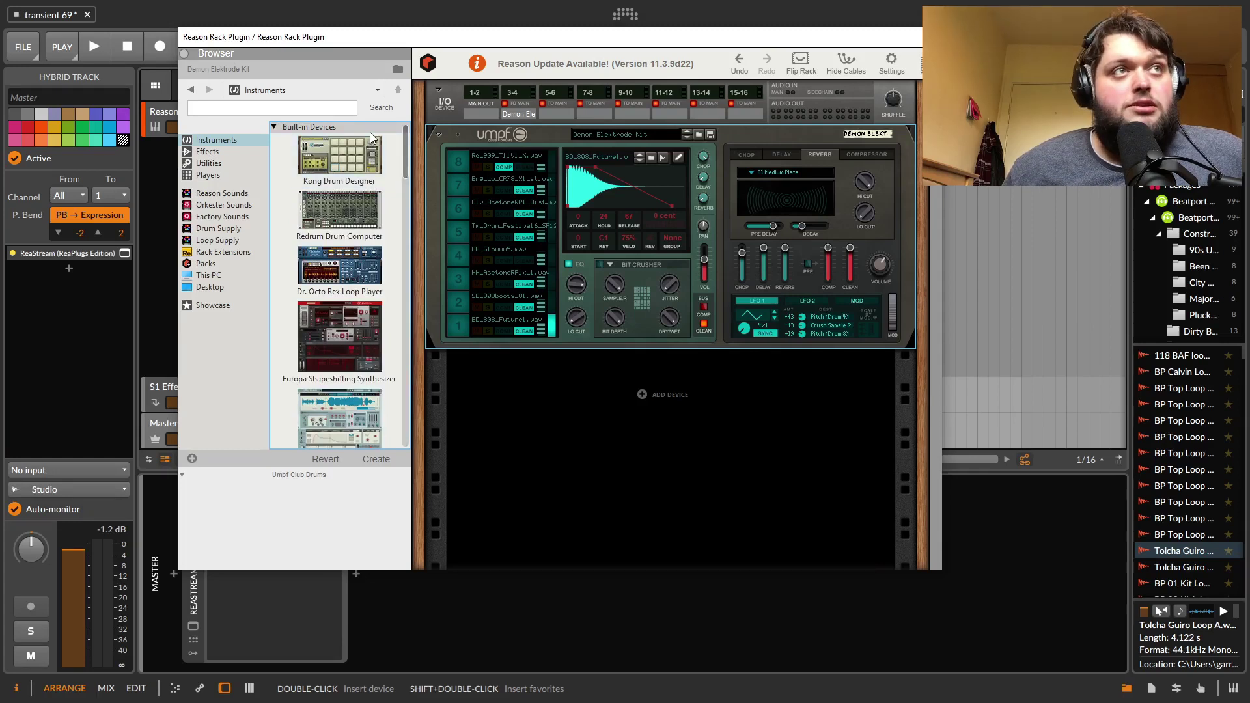
pyautogui.scroll(-10, 346, 285)
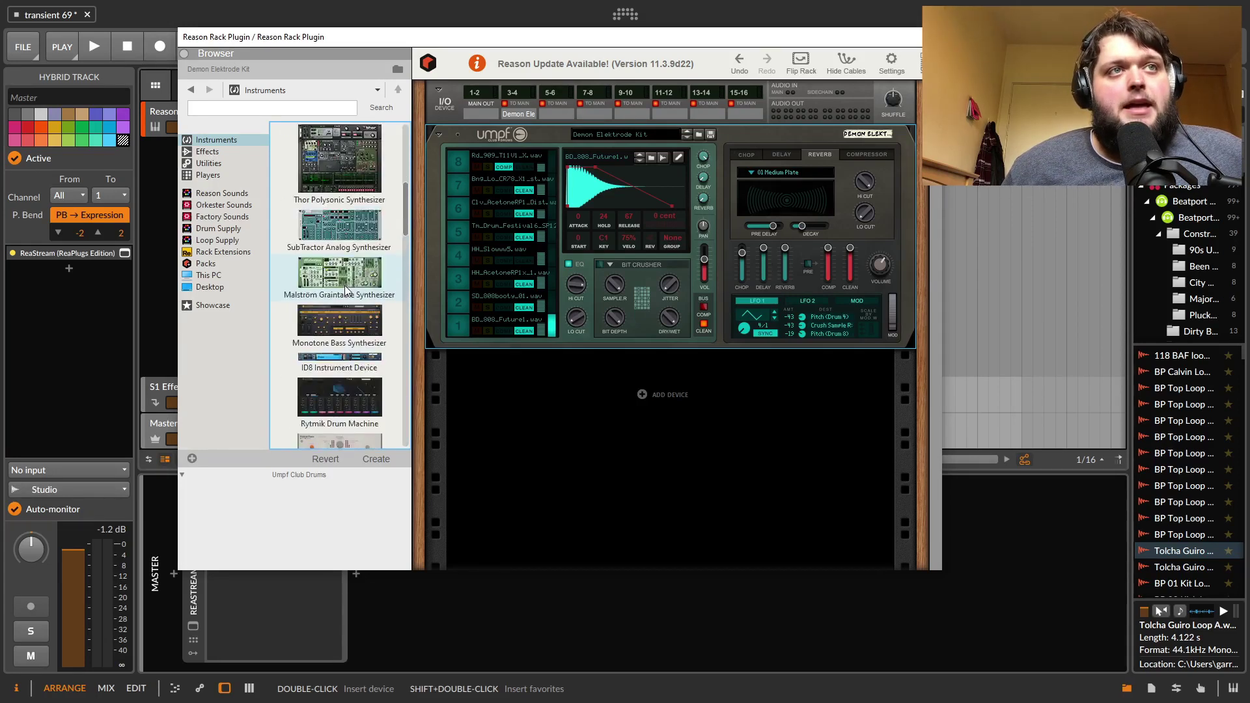
pyautogui.scroll(-12, 345, 281)
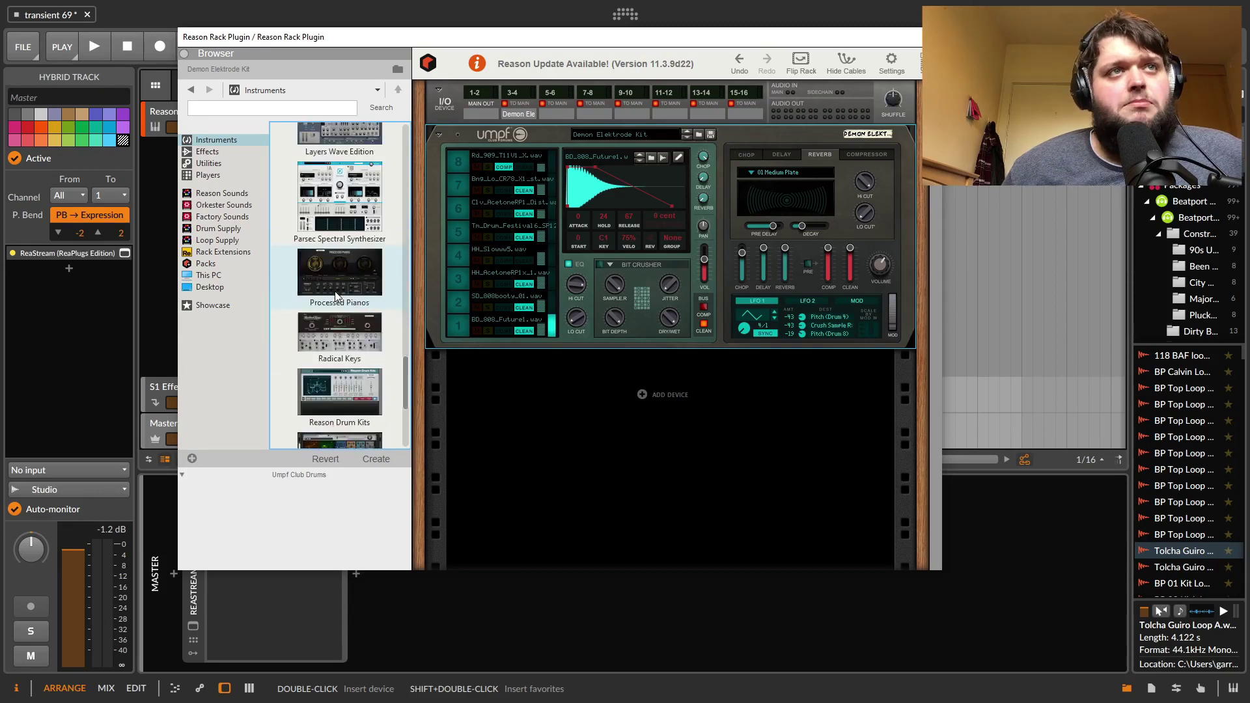
# Add a Quartet Chorus Ensemble below the drum machine and switch its ensemble mode to Grain
pyautogui.click(208, 151)
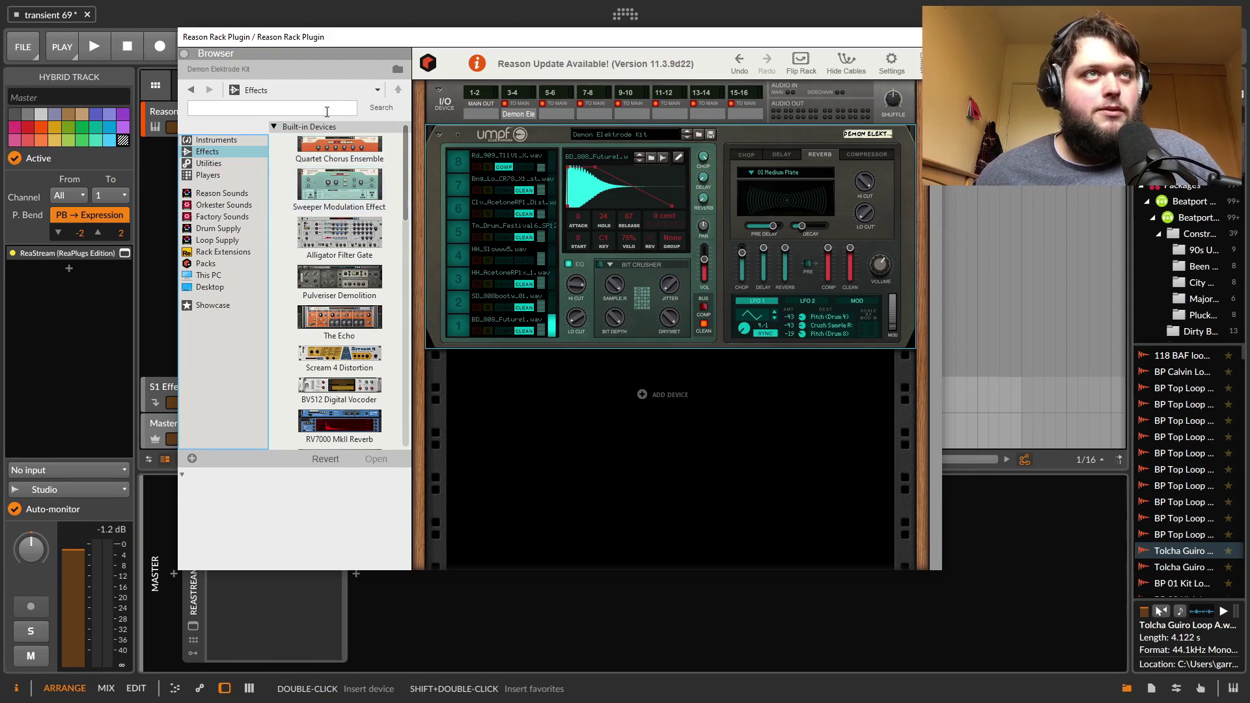
pyautogui.moveTo(348, 154); pyautogui.dragTo(576, 384)
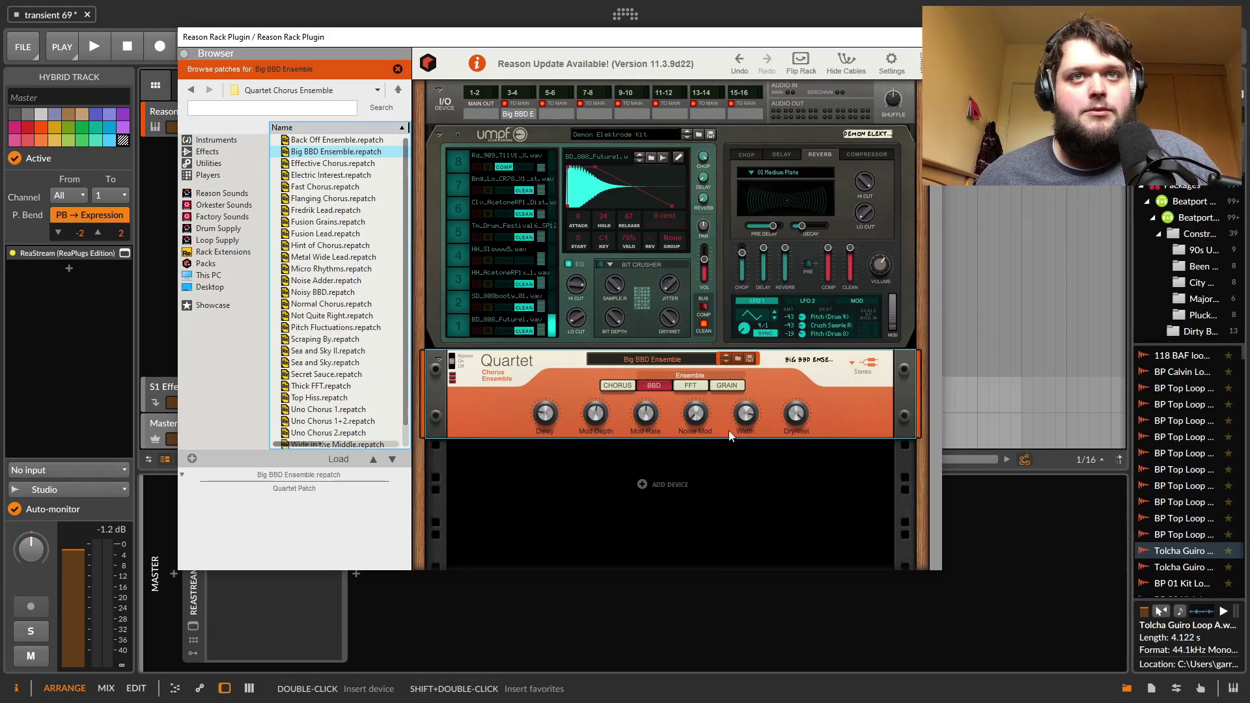
pyautogui.click(705, 383)
pyautogui.click(615, 385)
pyautogui.click(728, 389)
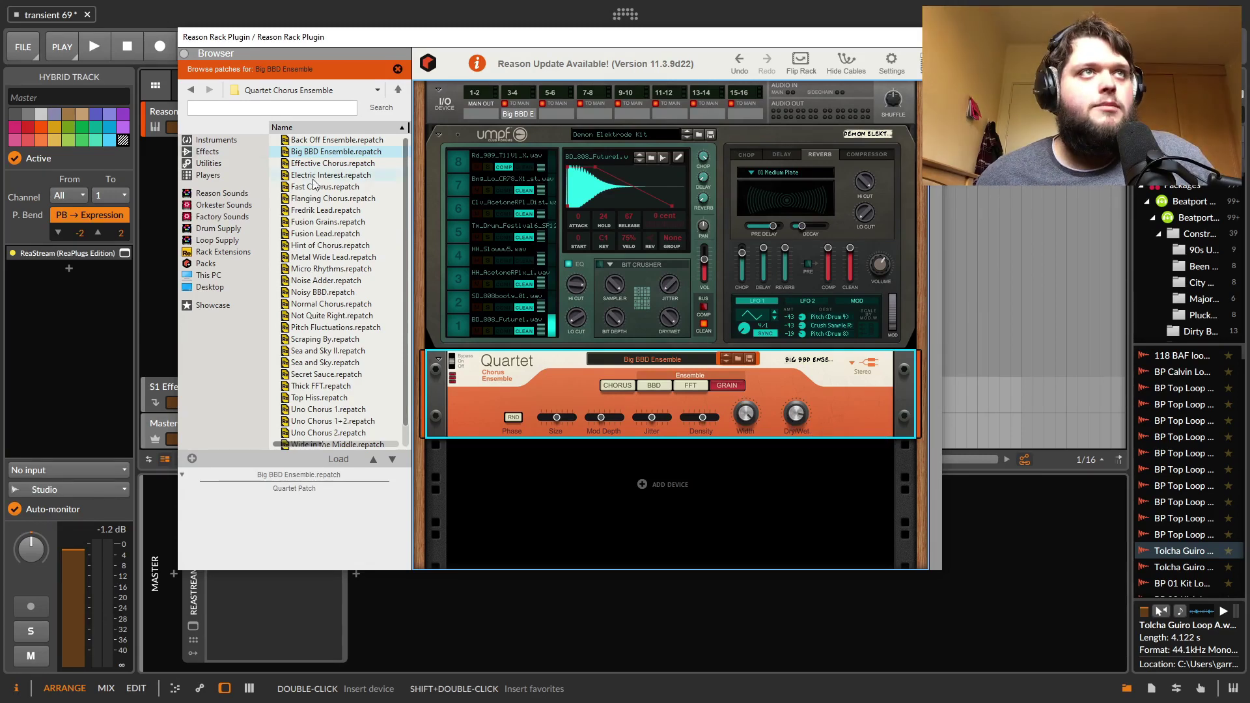
# Replace the Umpf drum machine with a Thor Polysonic Synthesizer and raise the Quartet's grain Density to maximum
pyautogui.click(637, 277)
pyautogui.scroll(-4, 357, 302)
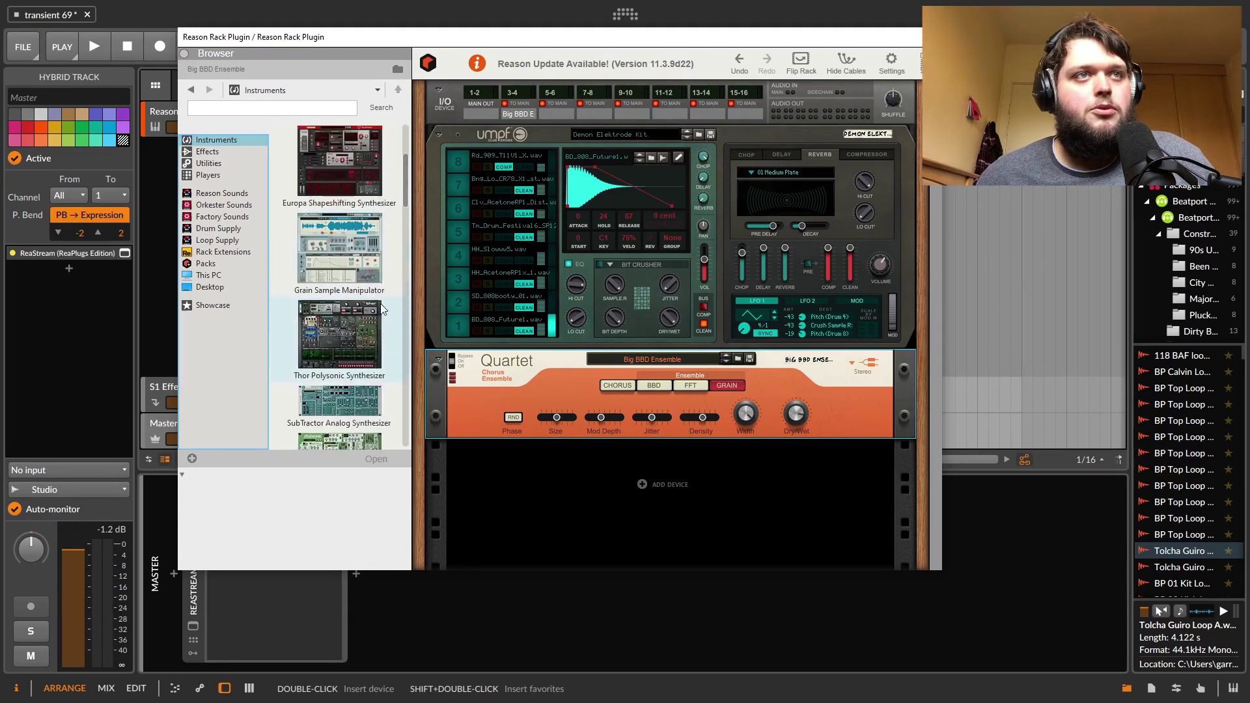
pyautogui.doubleClick(357, 301)
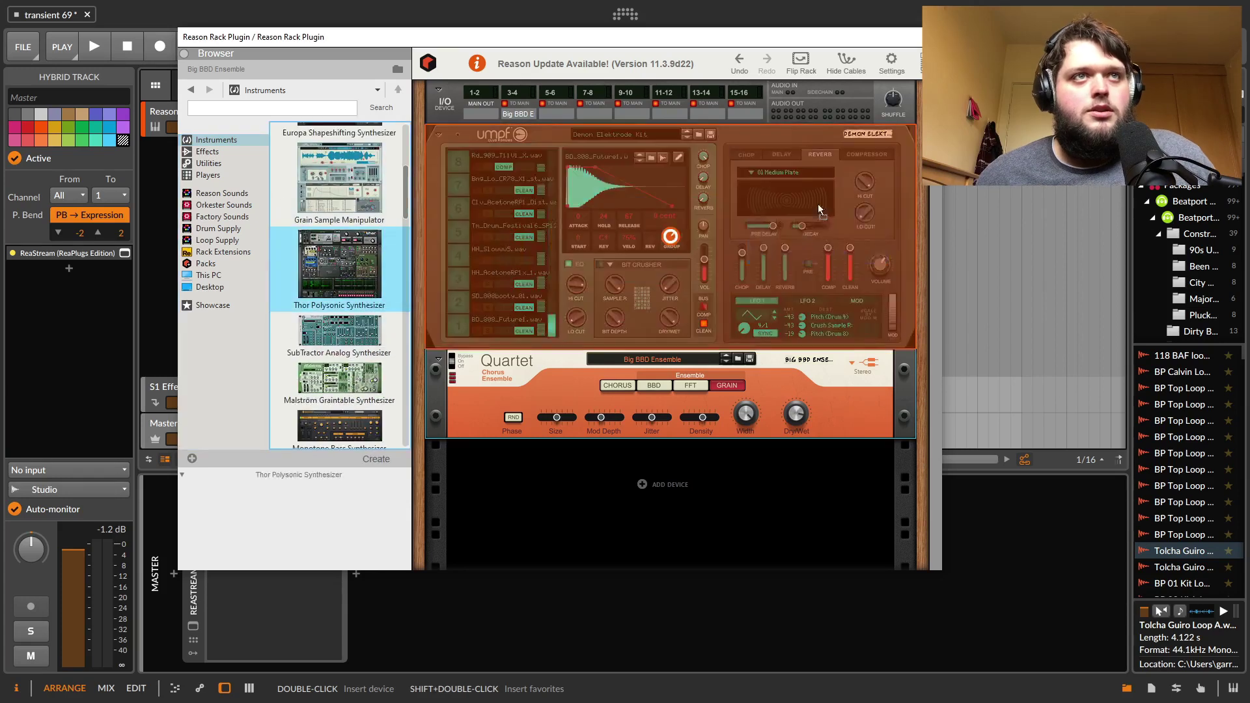
pyautogui.click(756, 279)
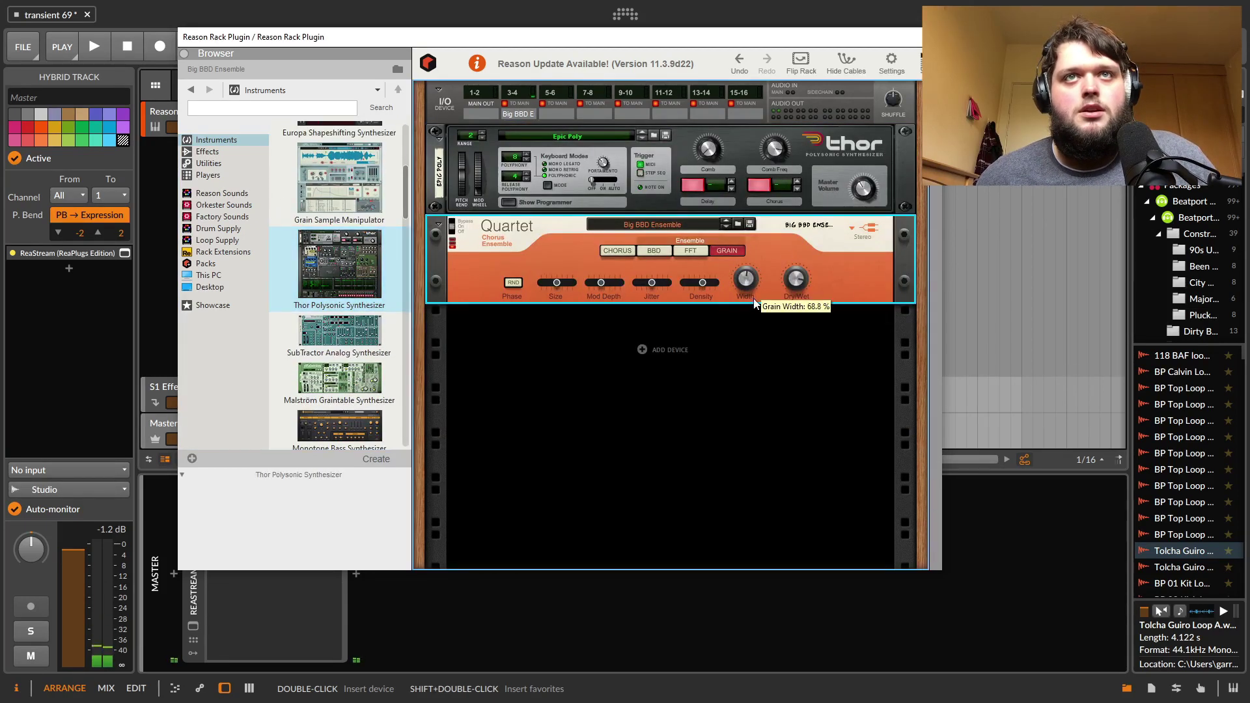
pyautogui.moveTo(710, 280); pyautogui.dragTo(717, 281)
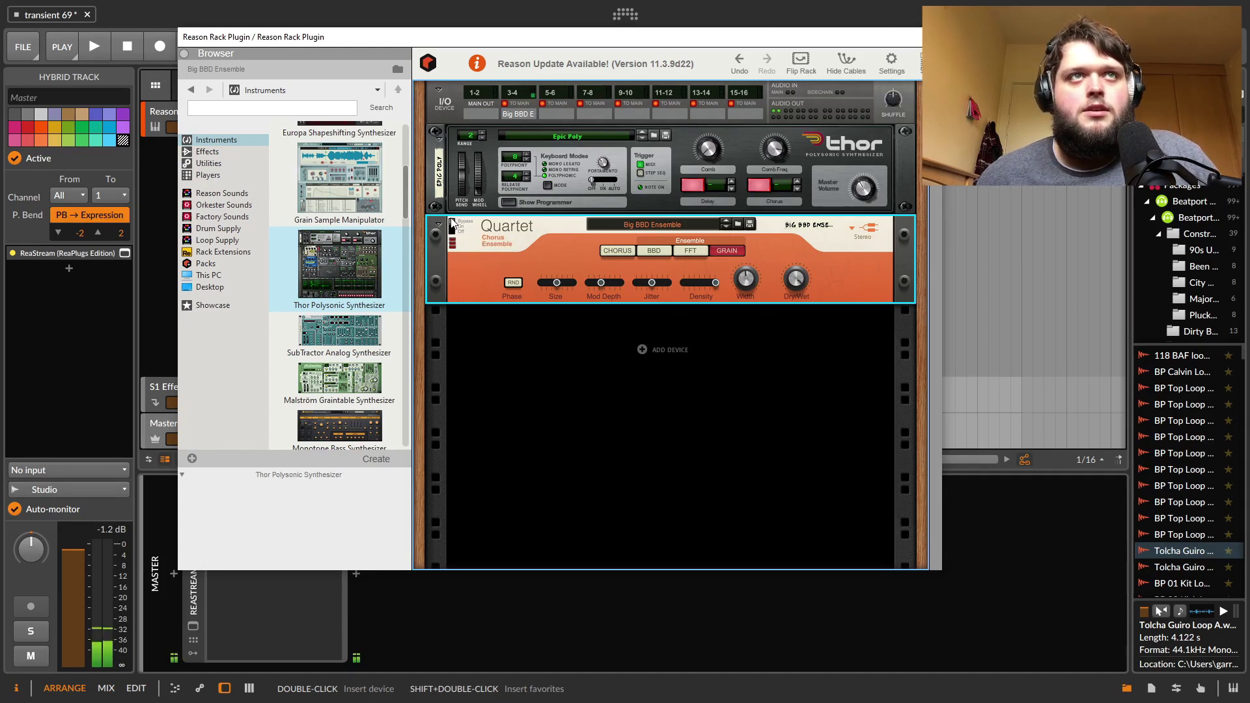
# Replace the Quartet with a Sweeper Modulation Effect and switch its effect type to Filter
pyautogui.click(207, 151)
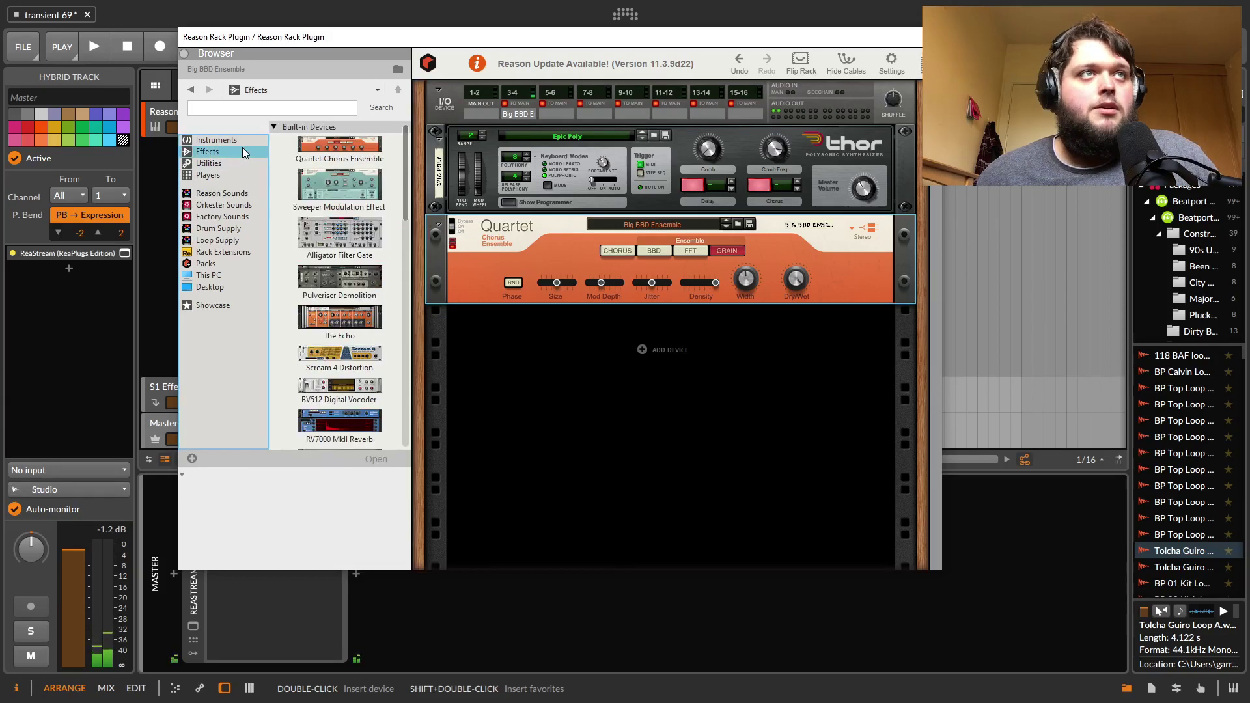
pyautogui.moveTo(348, 189); pyautogui.dragTo(639, 237)
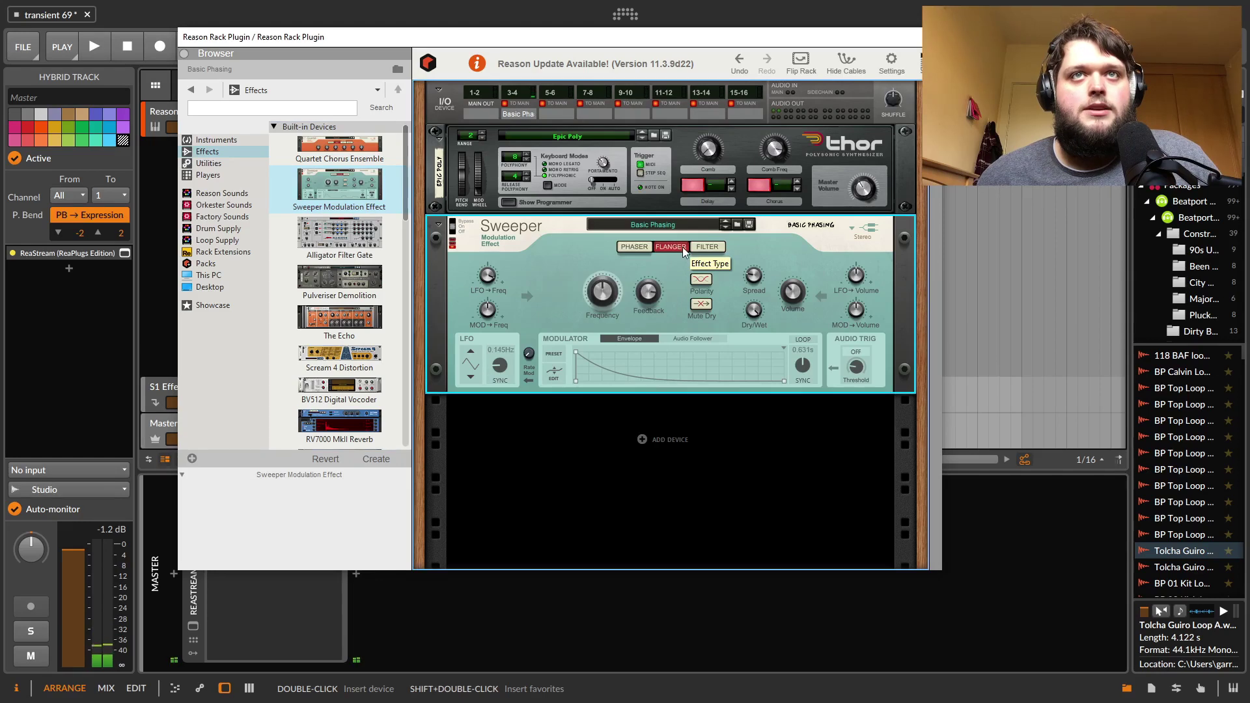
pyautogui.click(707, 246)
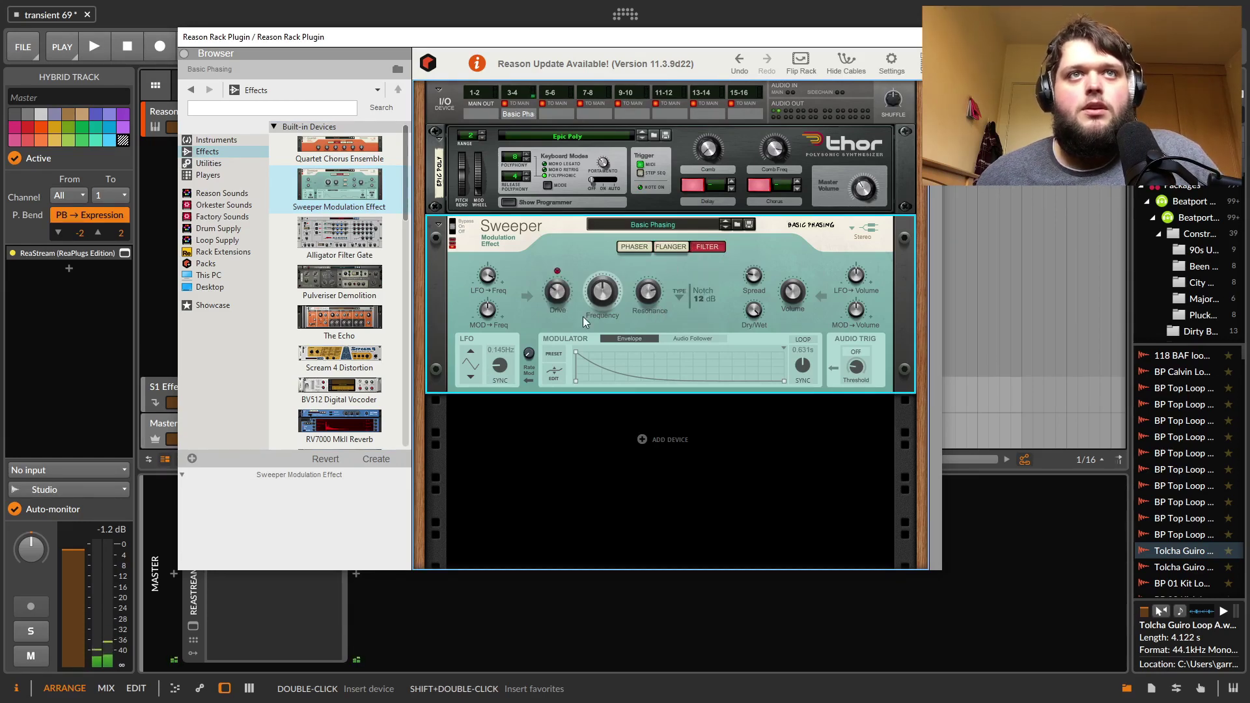
# Load the Trigger LP Filter patch into the Sweeper and inspect its rear CV connections before returning to the rack's front
pyautogui.click(653, 225)
pyautogui.click(694, 352)
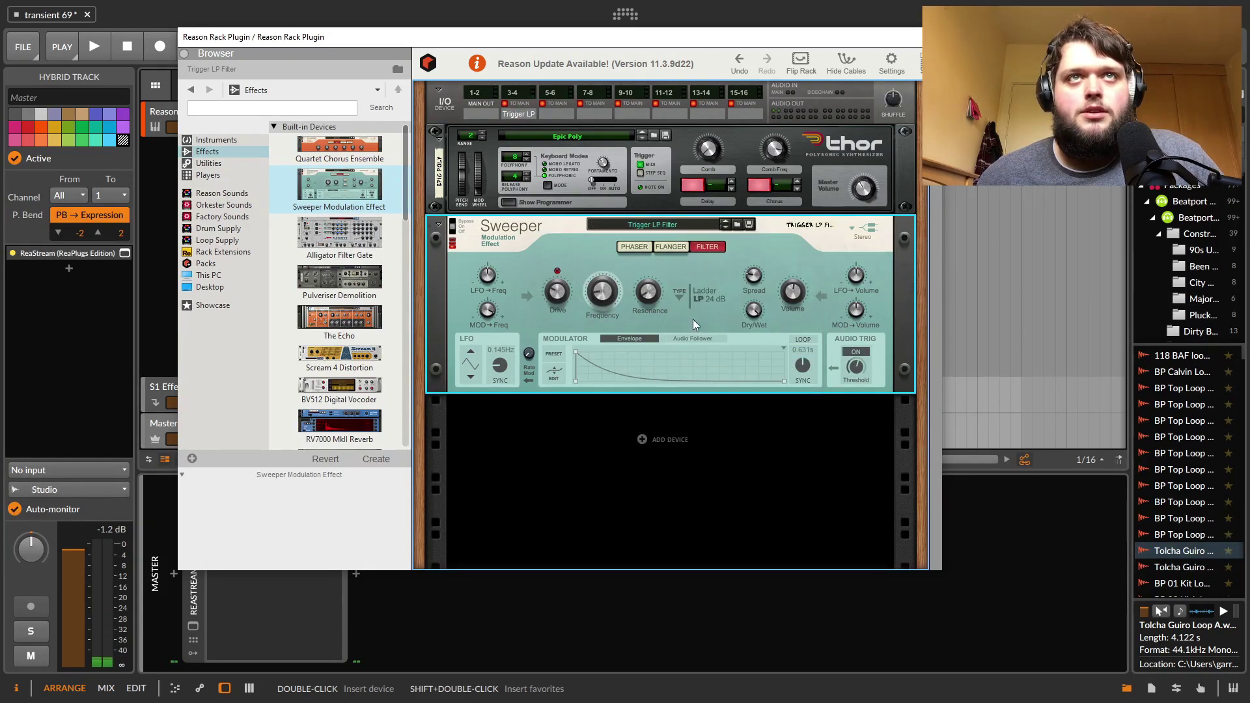
pyautogui.click(649, 225)
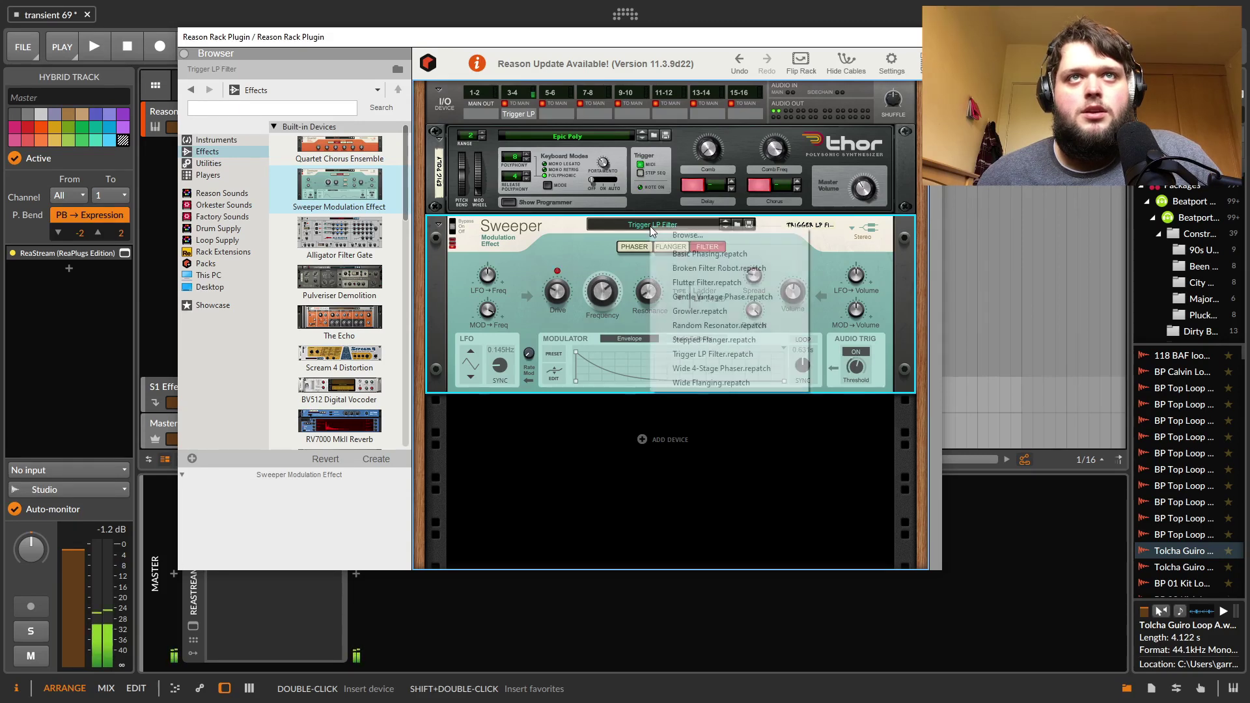
pyautogui.click(707, 357)
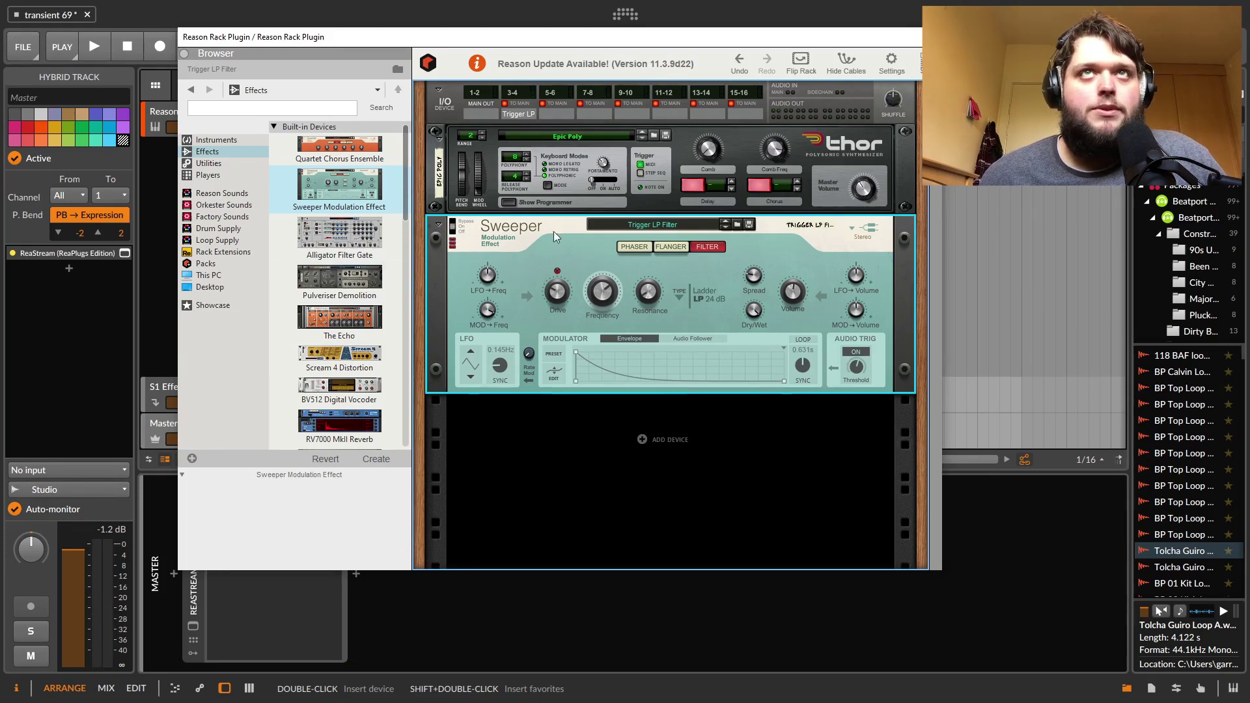
pyautogui.click(801, 62)
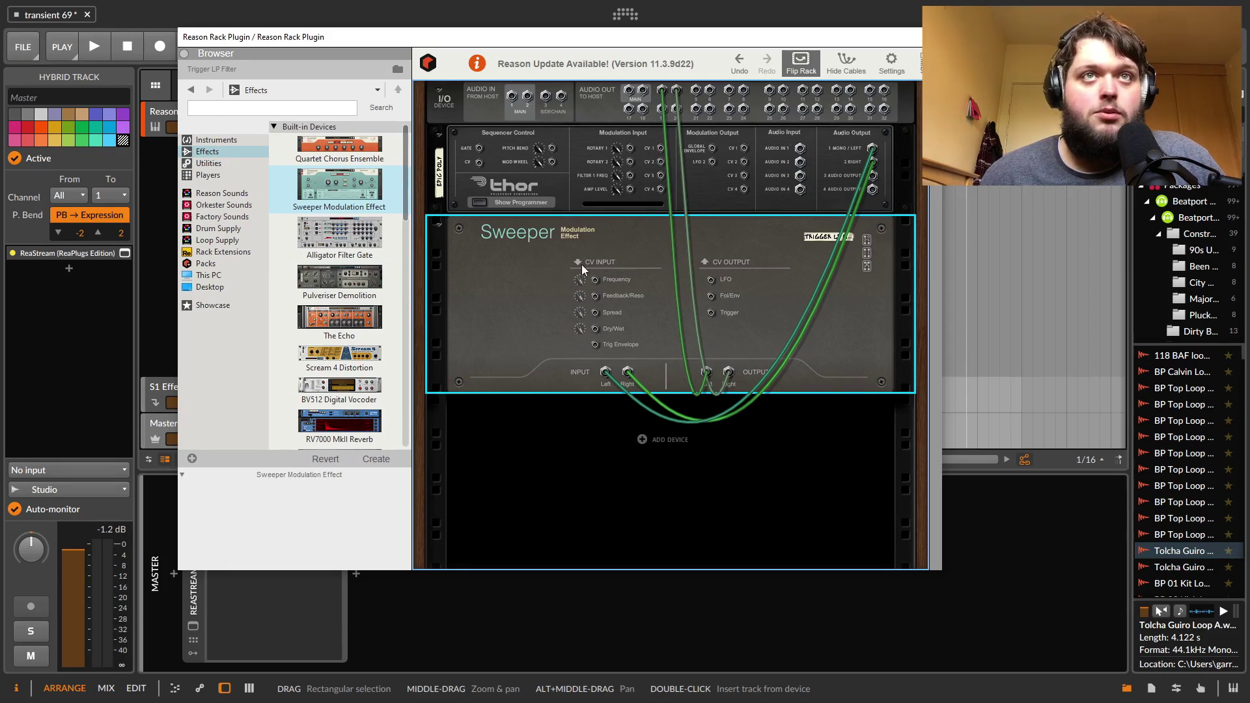
pyautogui.click(801, 63)
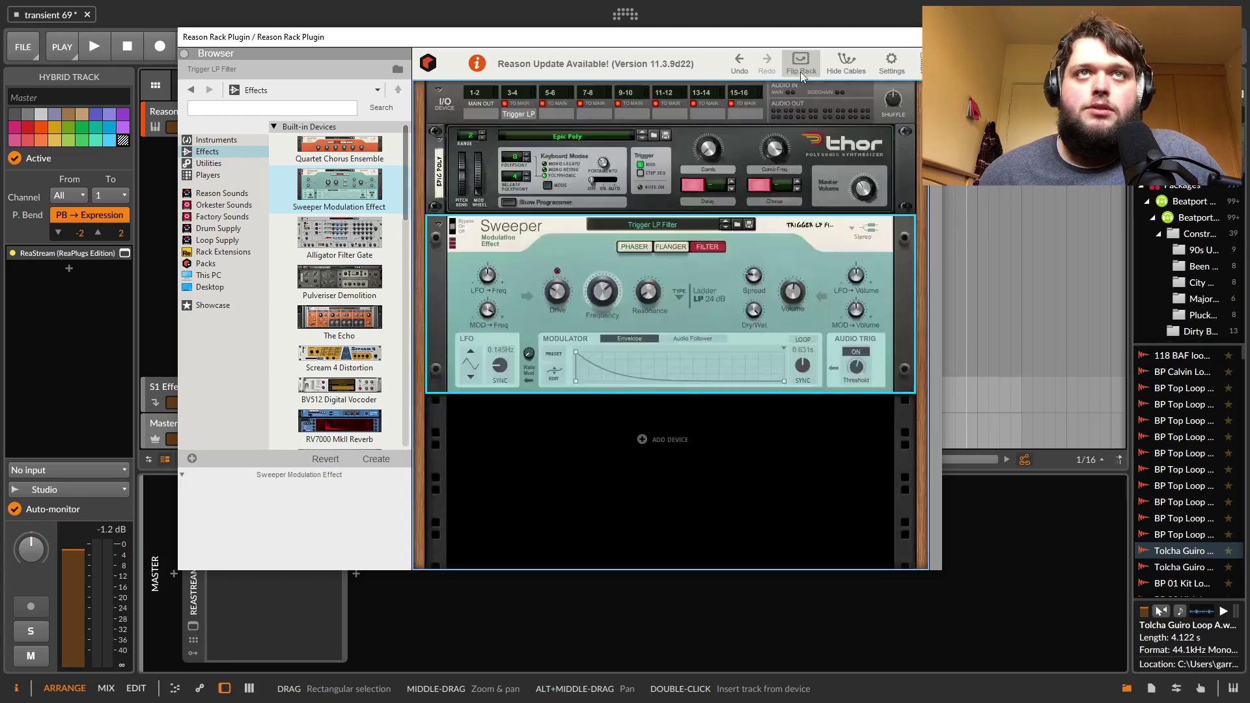
# Replace the Sweeper with an Alligator Filter Gate and try its Crossover Filtering Template and Phaser (Opengate) patches
pyautogui.moveTo(304, 239); pyautogui.dragTo(590, 289)
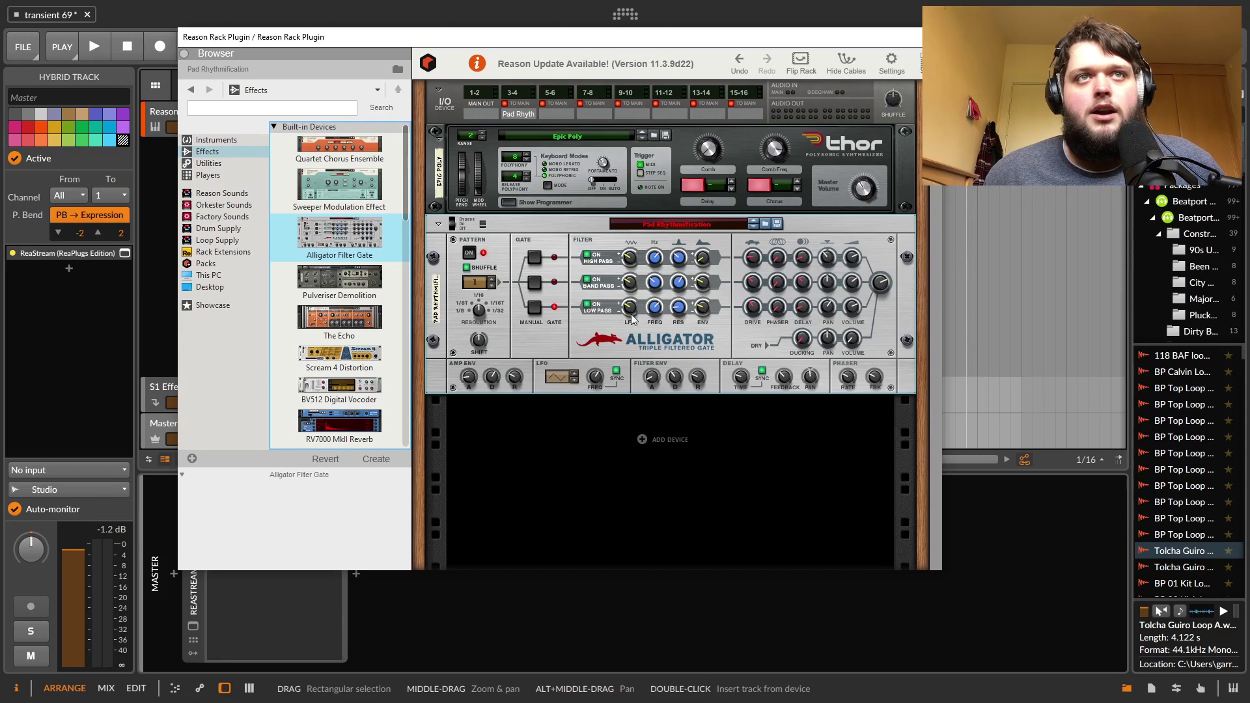
pyautogui.click(696, 222)
pyautogui.click(767, 323)
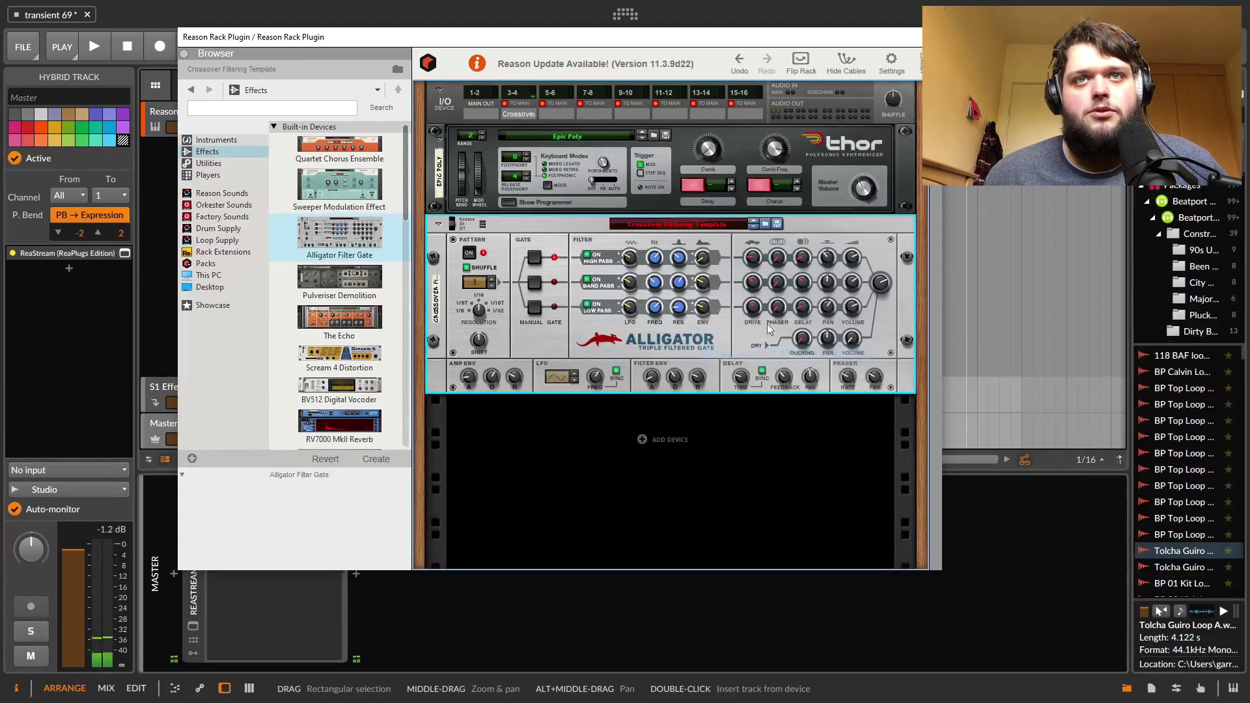
pyautogui.click(711, 224)
pyautogui.click(774, 512)
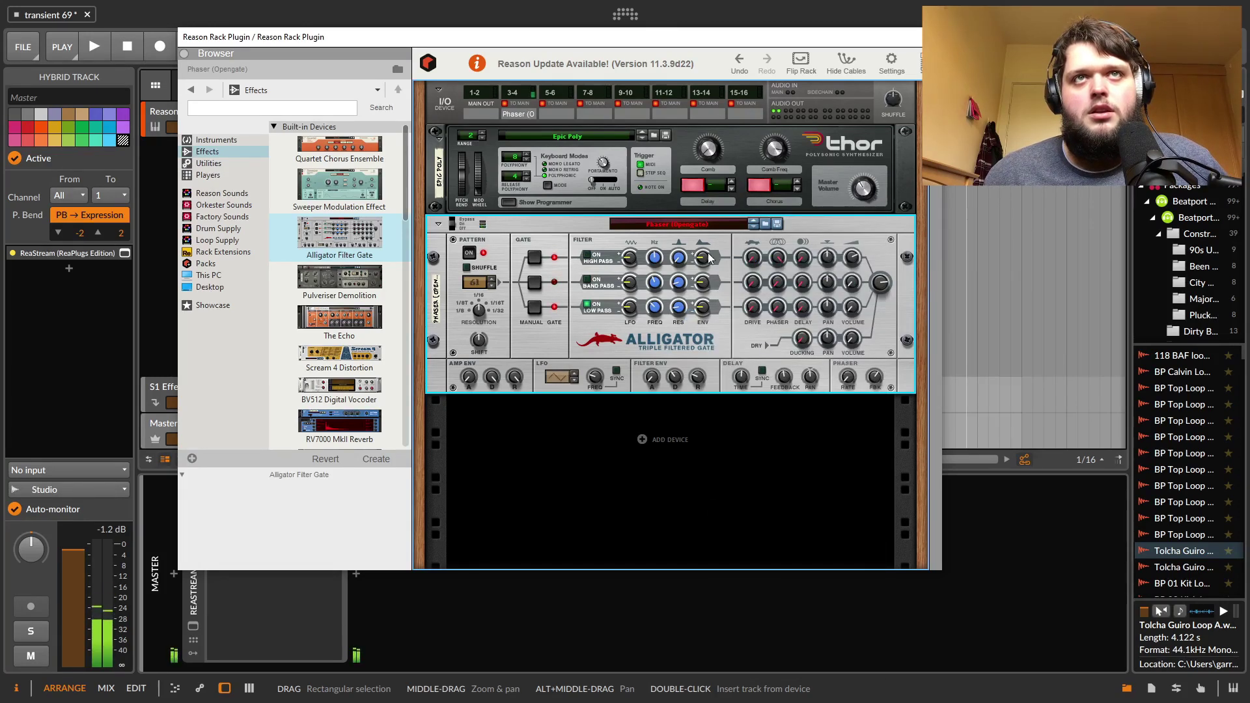
# Try the Alligator's Rhythm Fever patch, load SpacePhaseDelay and point out the low-pass phaser amount
pyautogui.click(693, 228)
pyautogui.click(769, 553)
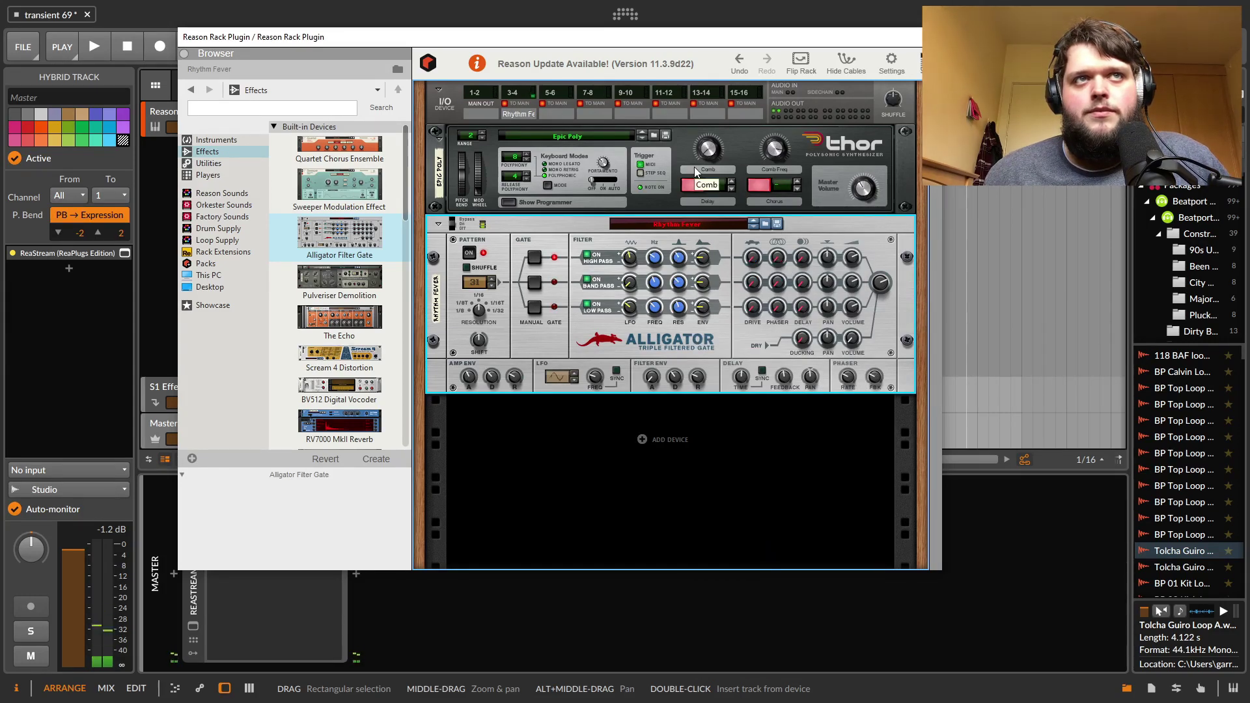
pyautogui.click(695, 226)
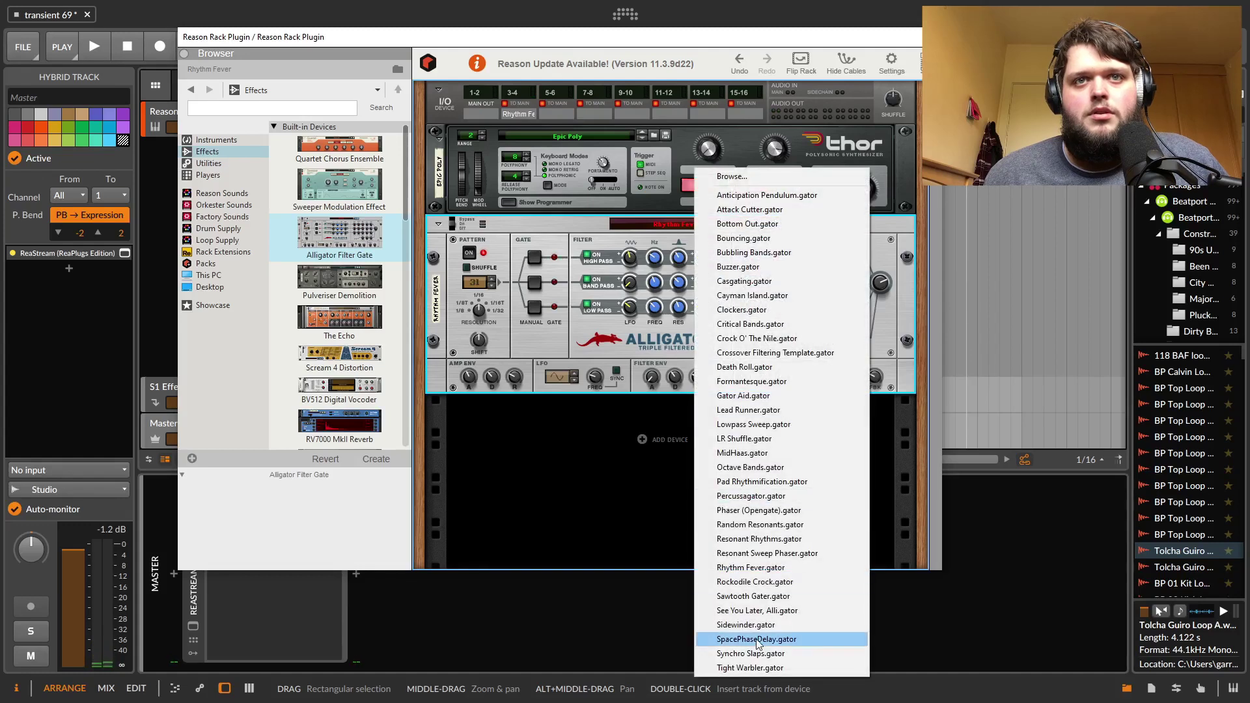
pyautogui.click(757, 635)
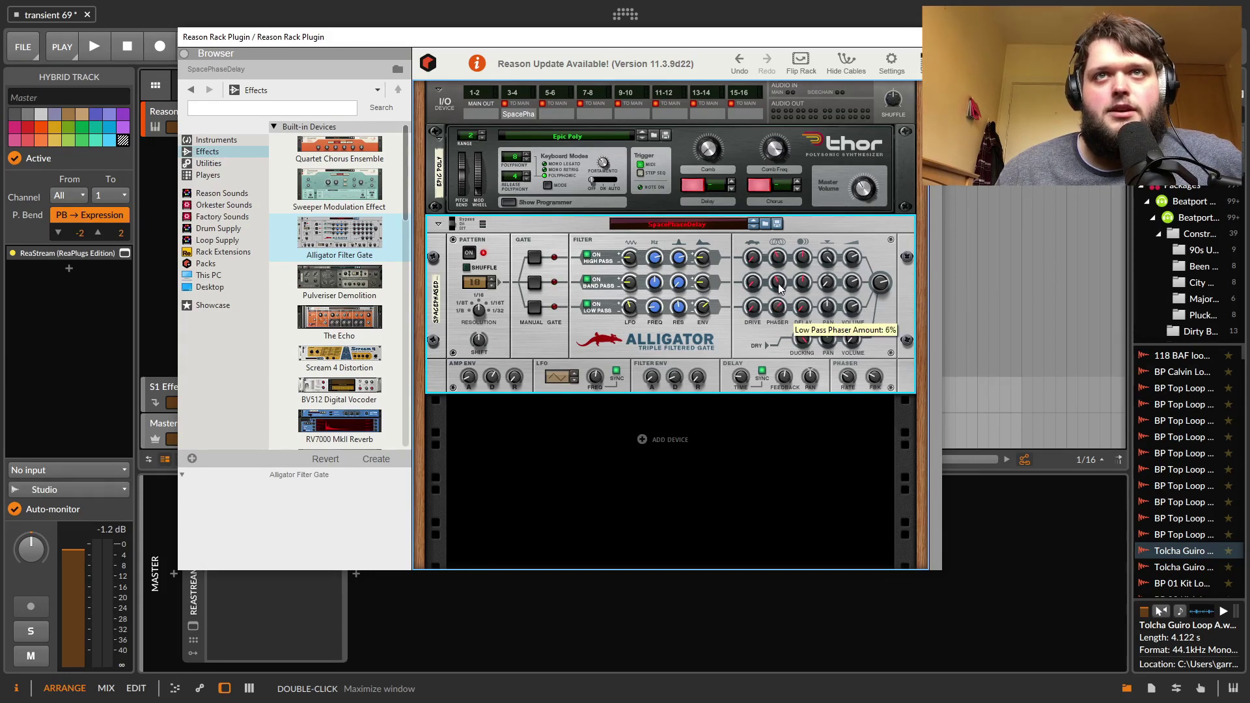
pyautogui.moveTo(766, 328); pyautogui.dragTo(780, 304)
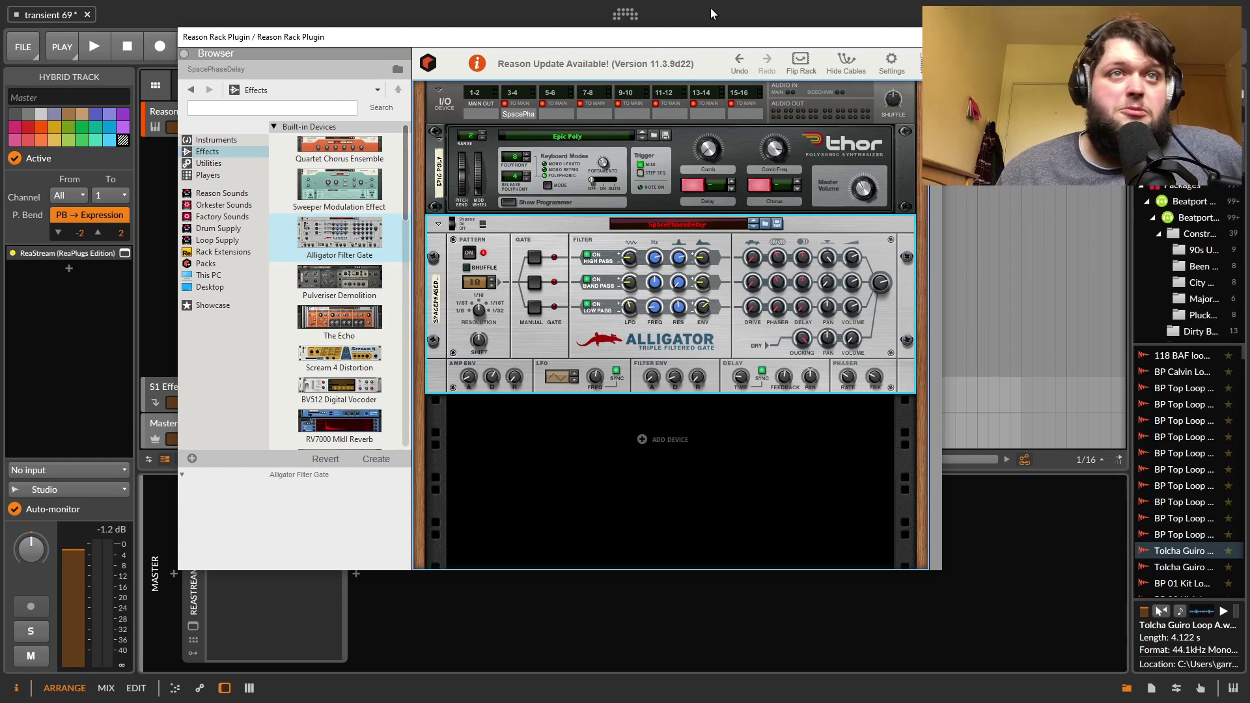
# Swap the Alligator for a Pulveriser Demolition and the Thor for a Kong Drum Designer, and audition drum pad 1
pyautogui.moveTo(340, 280); pyautogui.dragTo(678, 289)
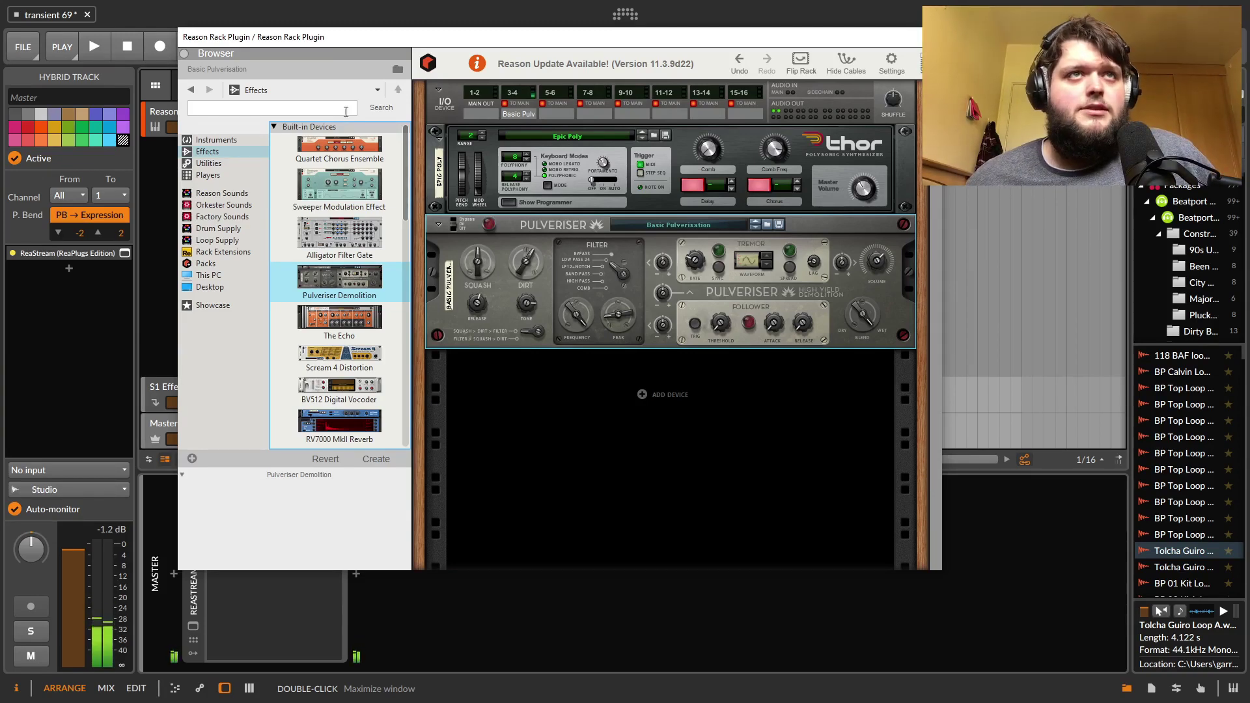
pyautogui.click(216, 139)
pyautogui.moveTo(337, 168); pyautogui.dragTo(677, 150)
pyautogui.click(636, 315)
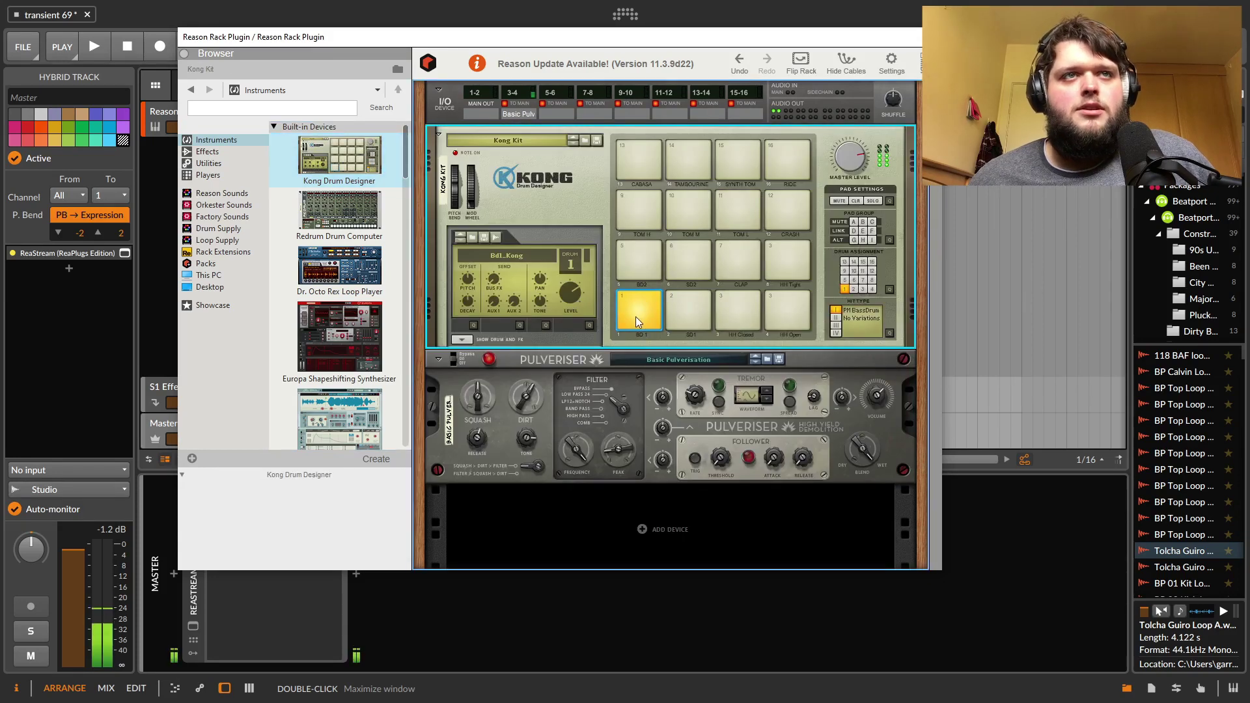
# Try the Pulveriser's Squash, Dirt and filter mode controls while triggering Kong's drum pad 1
pyautogui.click(477, 416)
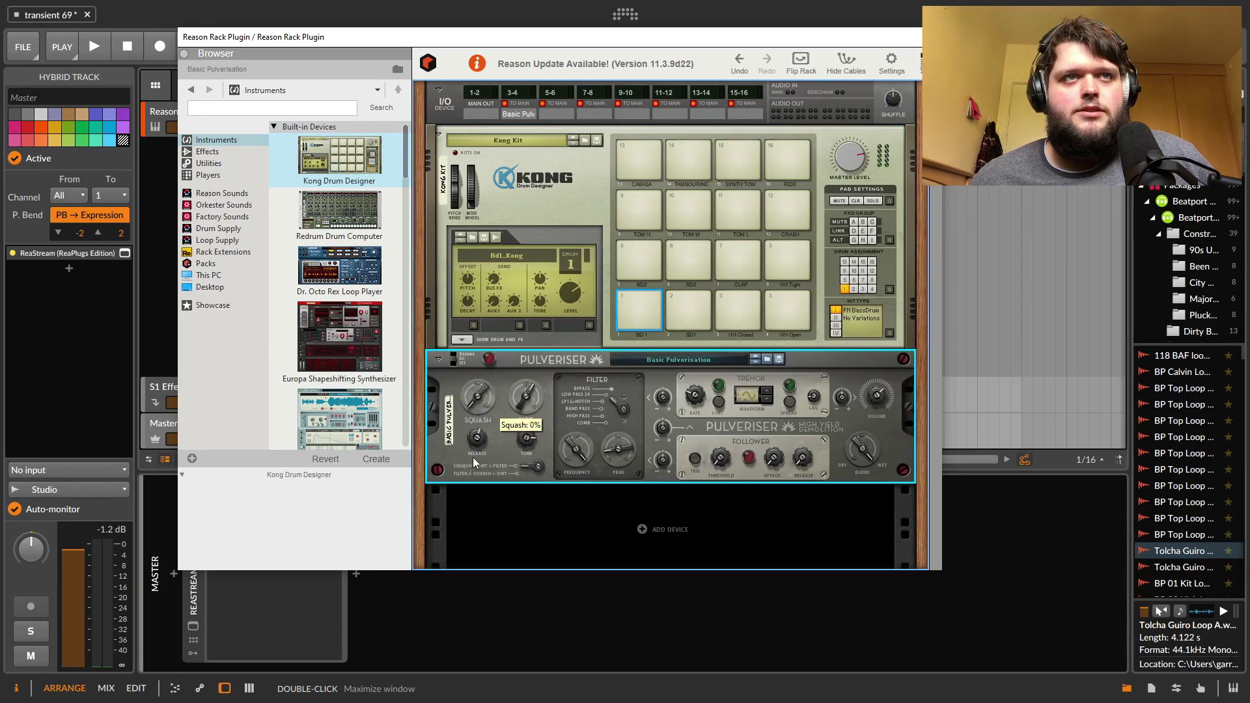
pyautogui.click(633, 321)
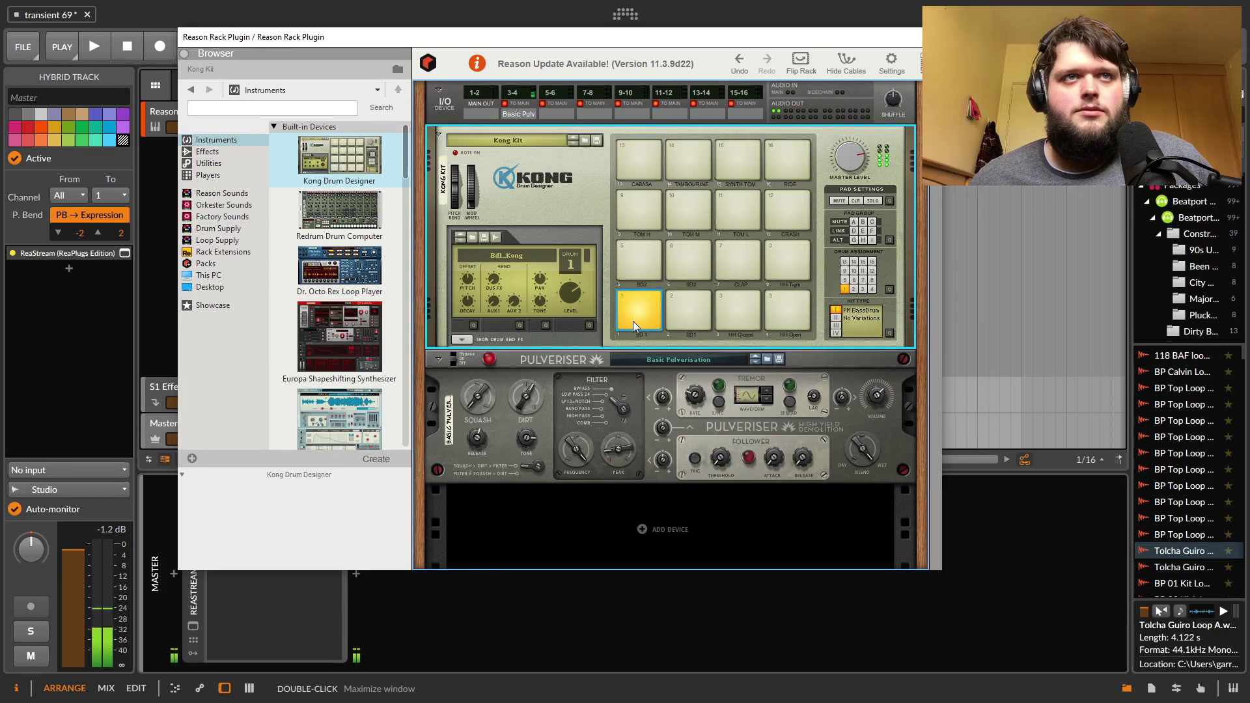
pyautogui.click(505, 396)
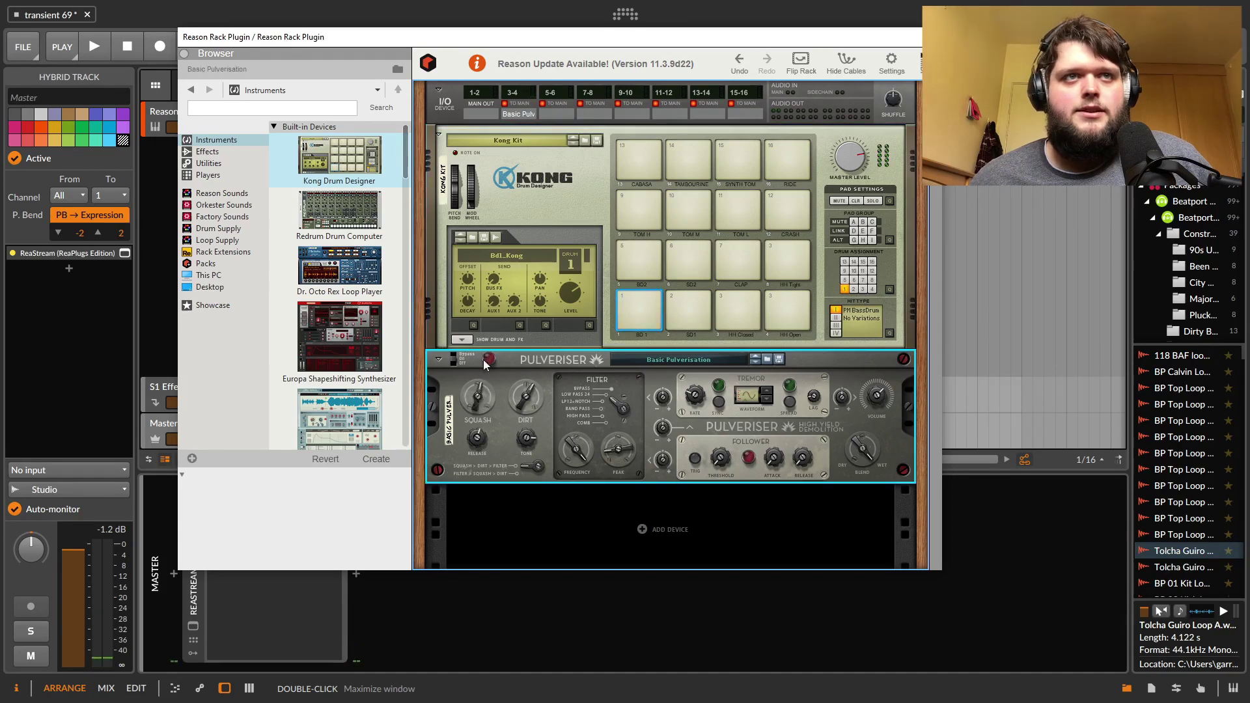
pyautogui.click(639, 297)
pyautogui.click(524, 402)
pyautogui.click(632, 311)
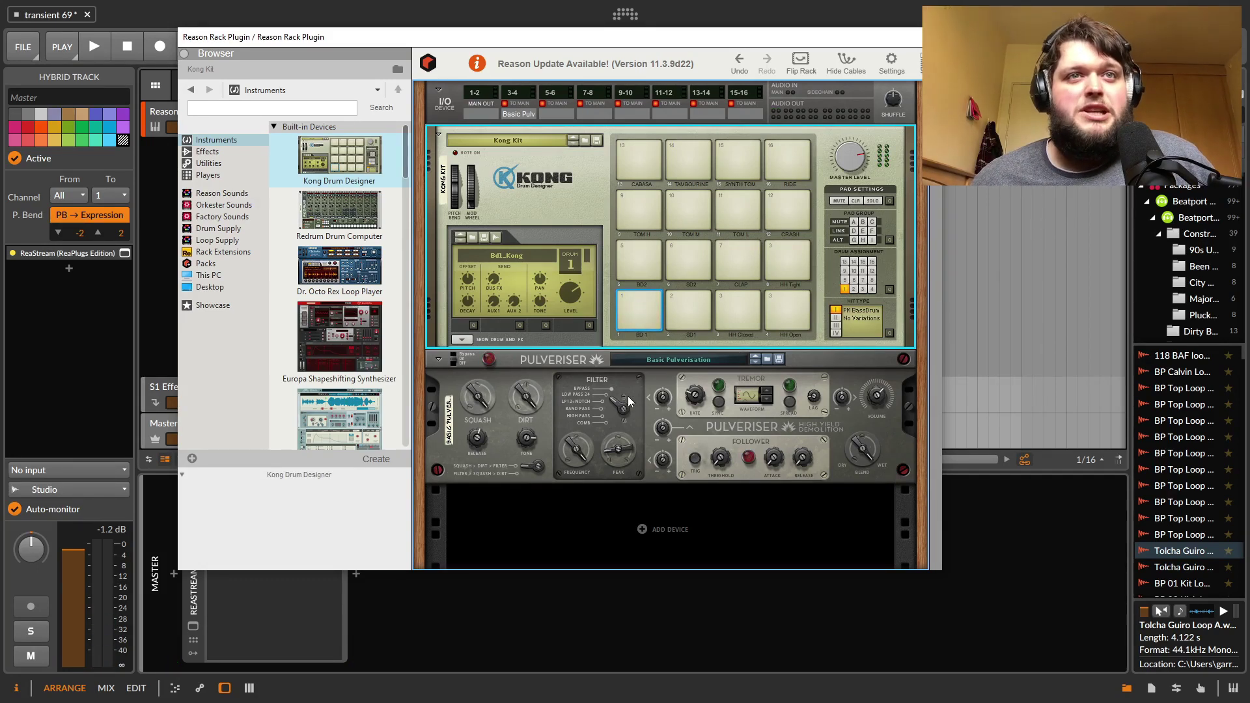
pyautogui.click(617, 412)
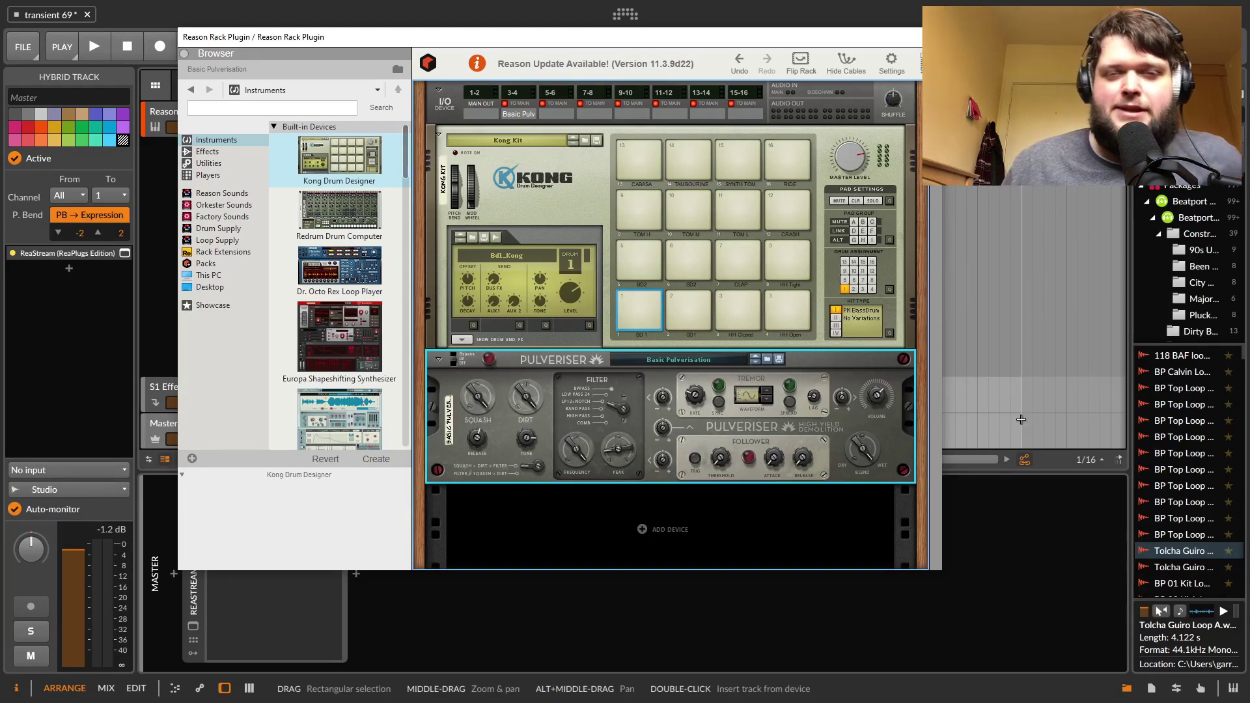
# List the effect devices and try the Pulveriser's Squash at 36% before turning it back down
pyautogui.click(207, 152)
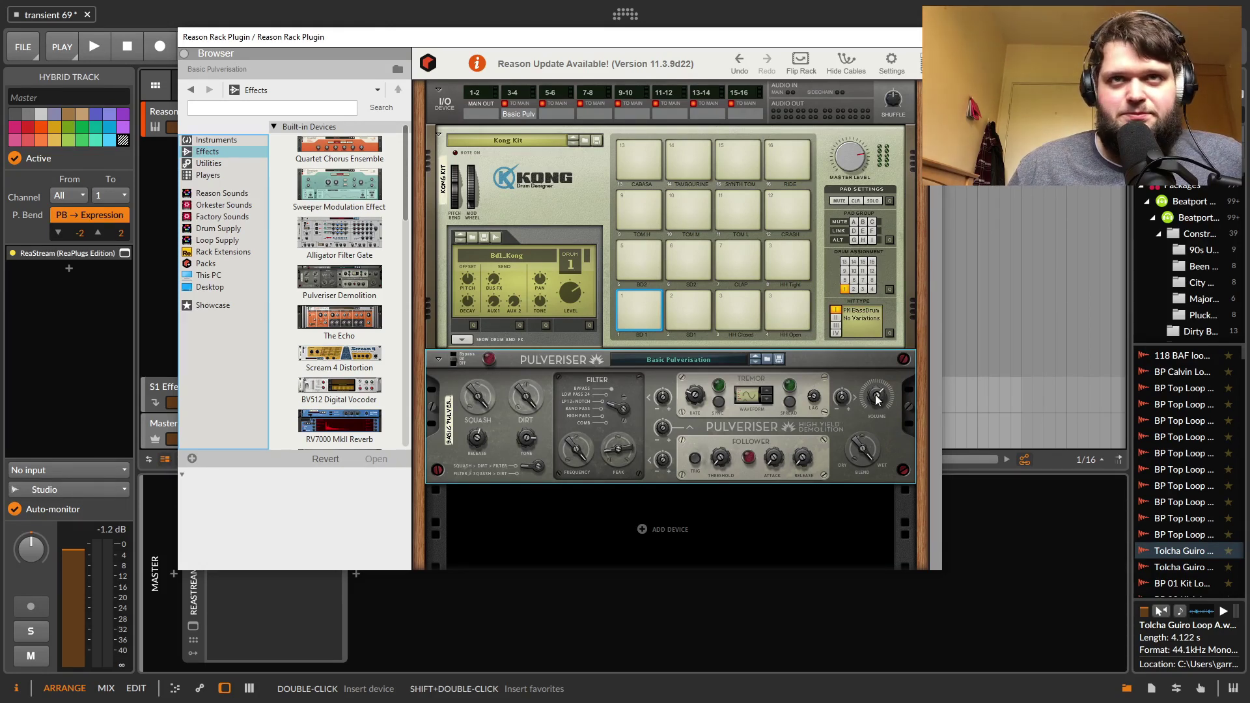
pyautogui.click(490, 407)
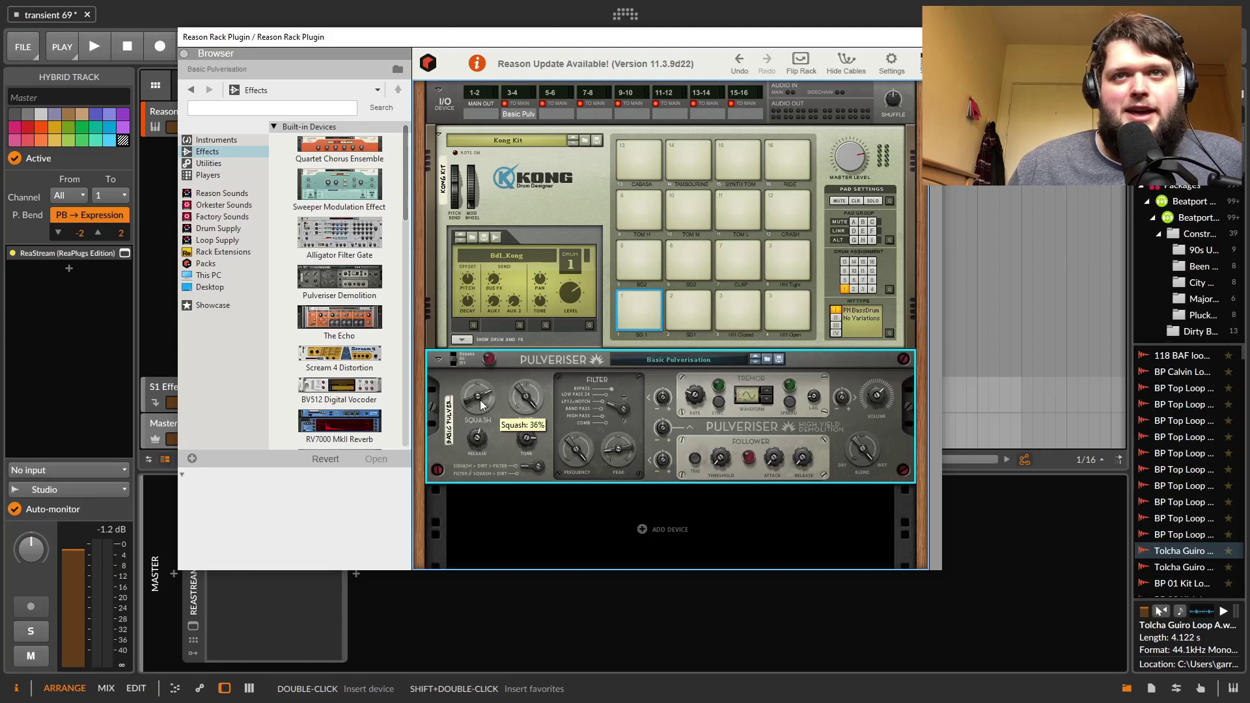
pyautogui.moveTo(486, 405); pyautogui.dragTo(484, 412)
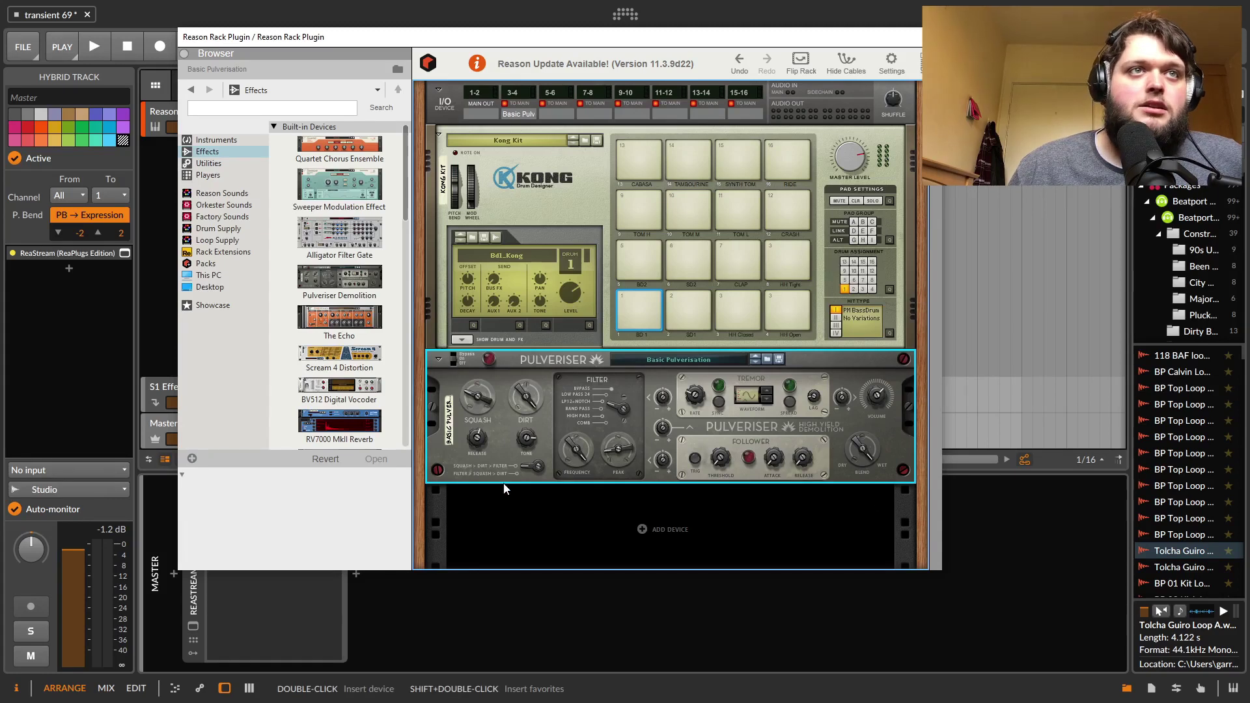
# Add The Echo with its Warm Echo patch below the Pulveriser and audition it with Kong's drum pad 2
pyautogui.moveTo(344, 331); pyautogui.dragTo(670, 510)
pyautogui.click(707, 264)
pyautogui.click(705, 259)
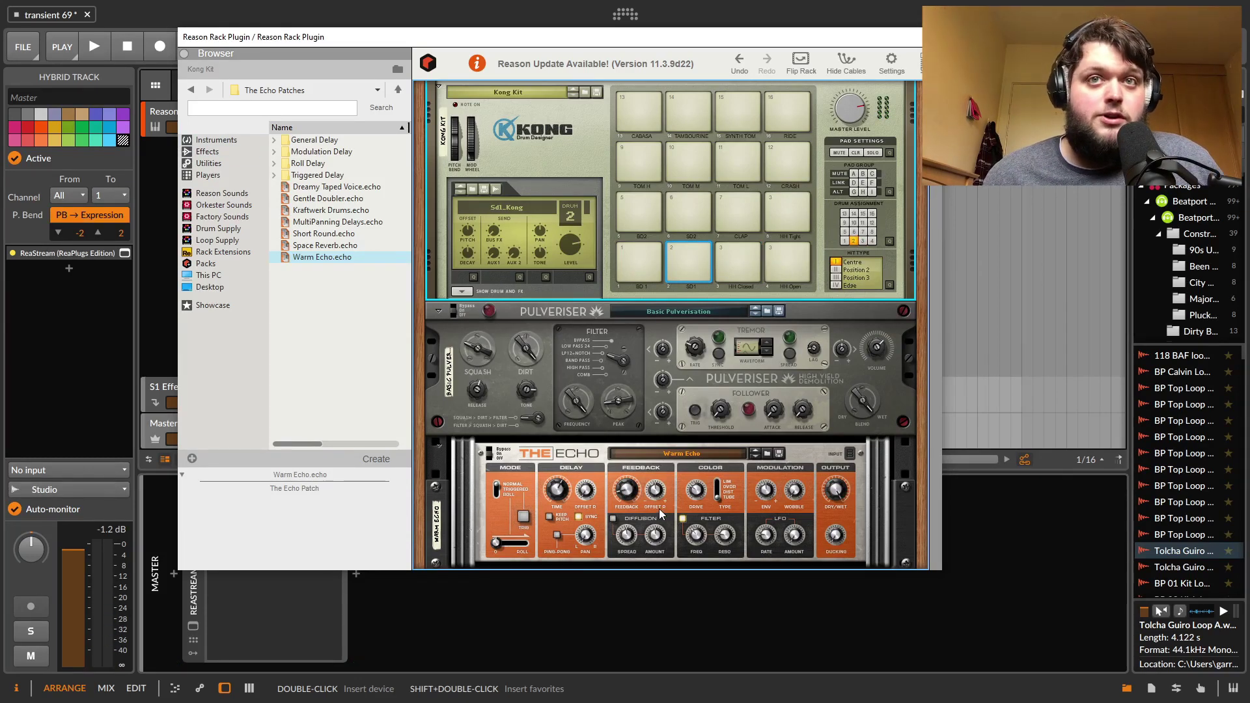
# Insert a Scream 4 Distortion between the Pulveriser and The Echo
pyautogui.click(220, 140)
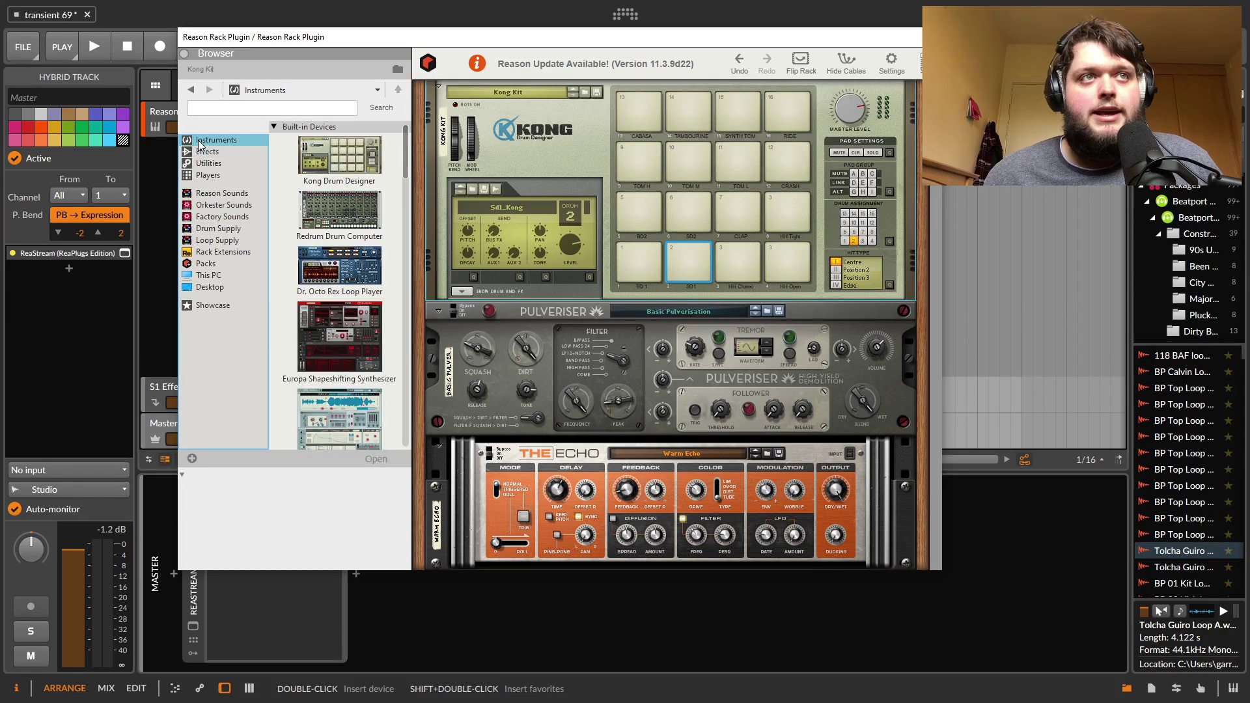
pyautogui.click(208, 151)
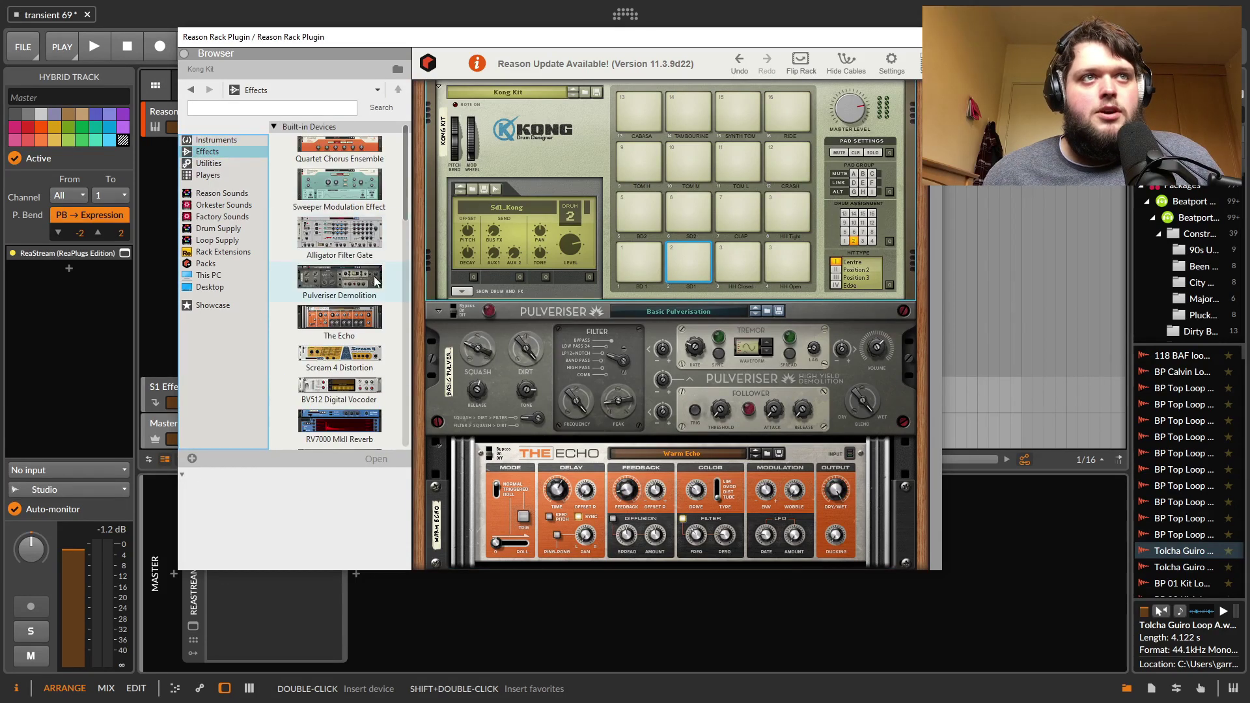
pyautogui.scroll(-1, 332, 368)
pyautogui.moveTo(342, 332); pyautogui.dragTo(794, 423)
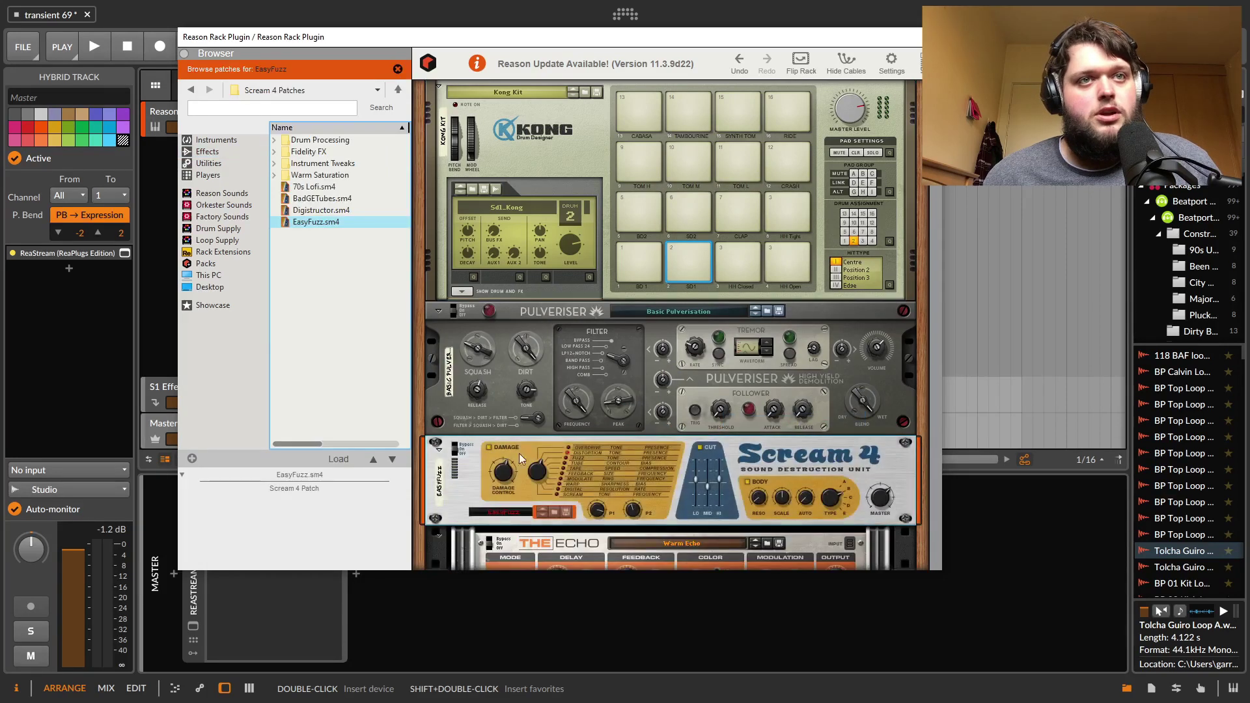
# Try the Scream 4's damage controls and toggle its Body section
pyautogui.click(552, 474)
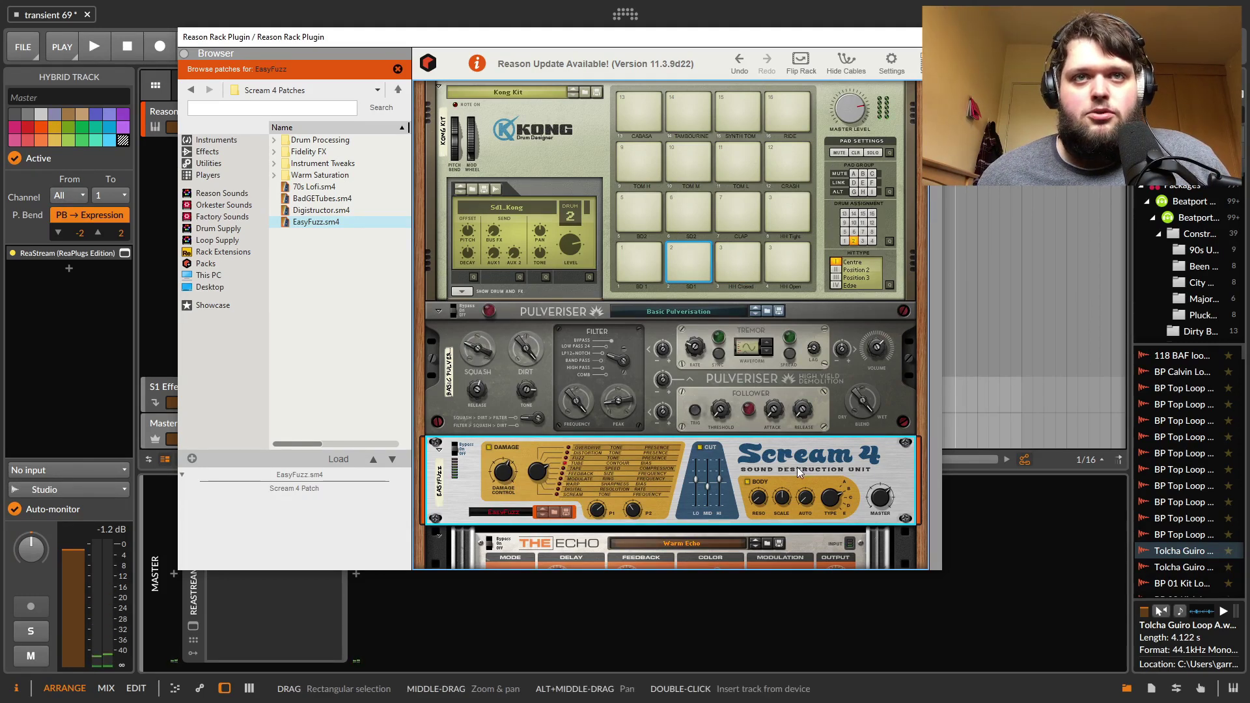
pyautogui.click(748, 483)
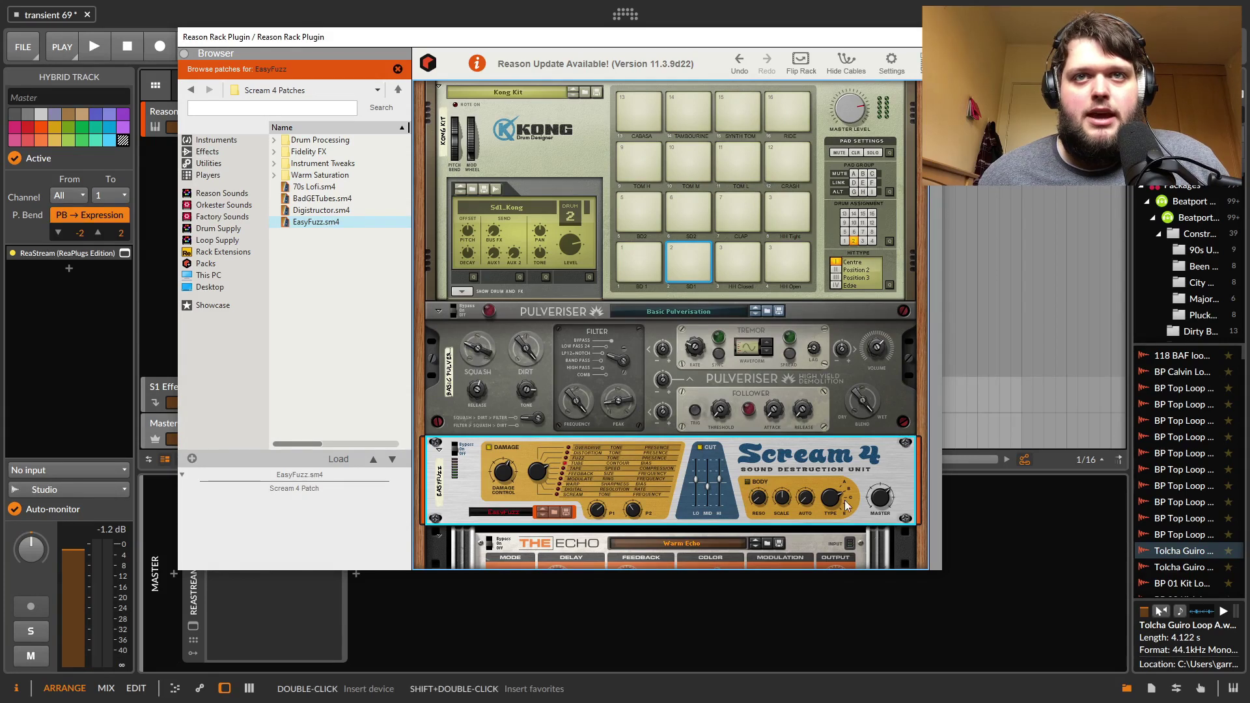
pyautogui.click(748, 482)
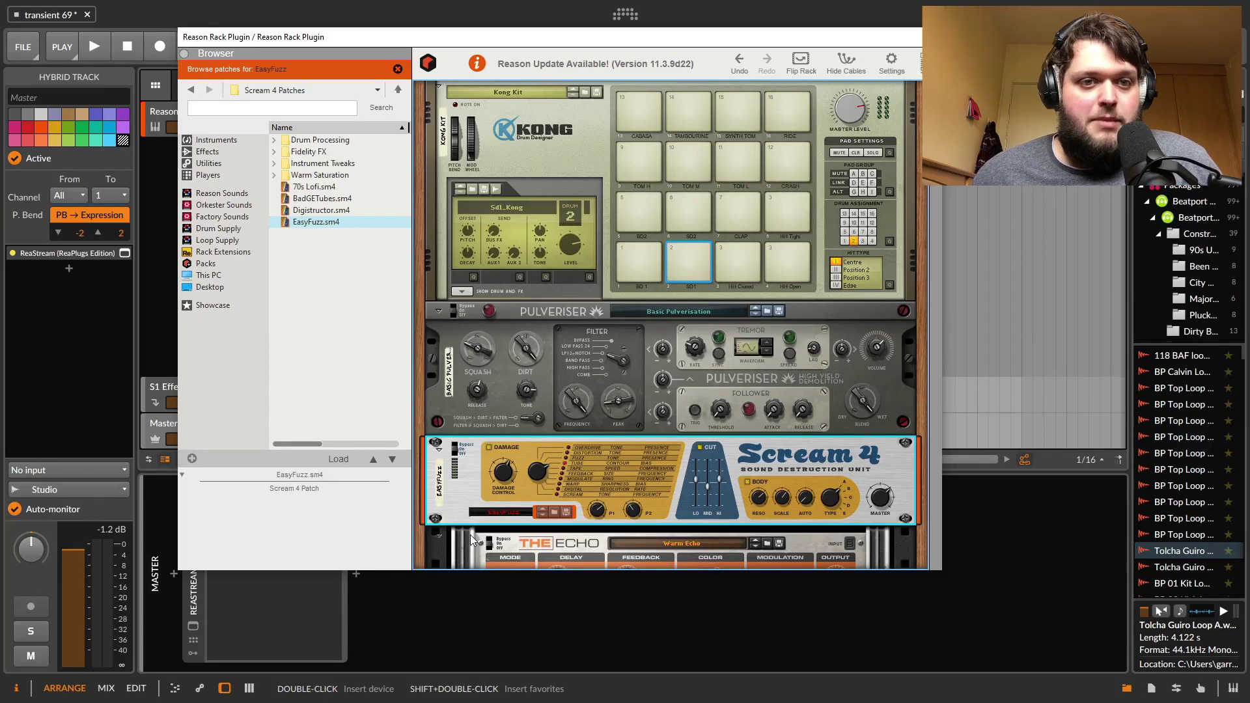
# Replace the Scream 4 with a BV512 Digital Vocoder between the Pulveriser and The Echo
pyautogui.click(505, 506)
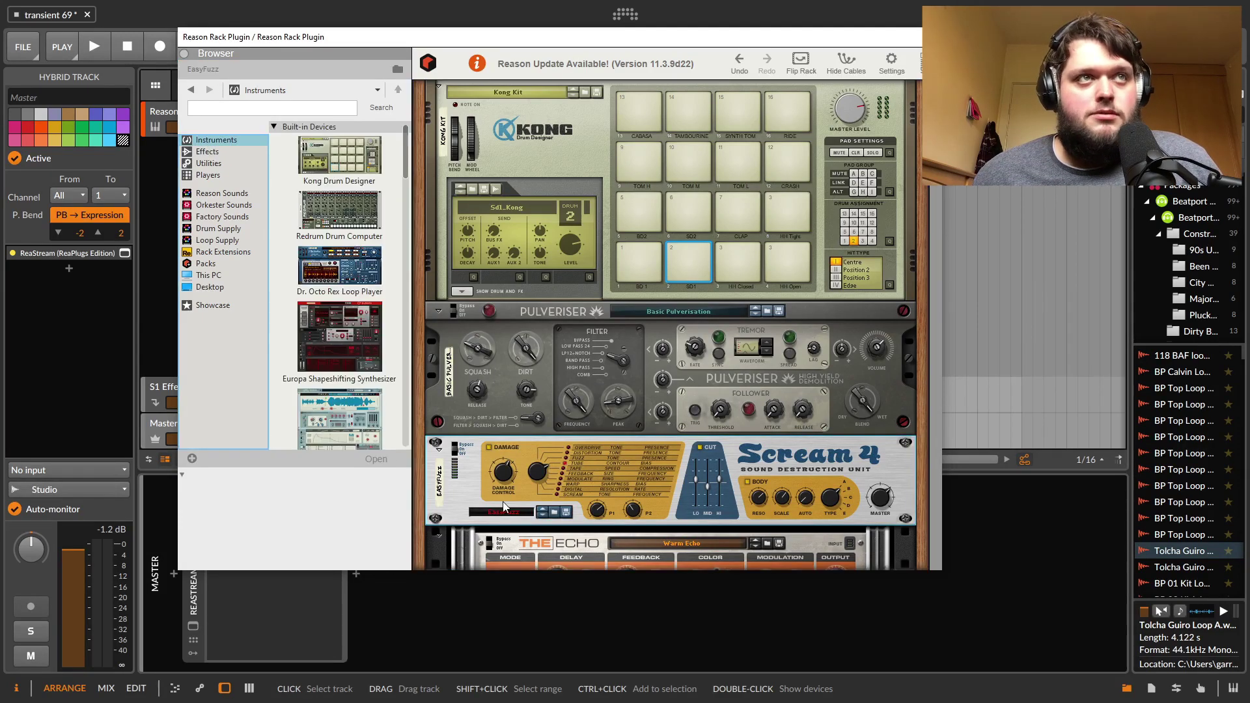
pyautogui.click(208, 162)
pyautogui.click(207, 151)
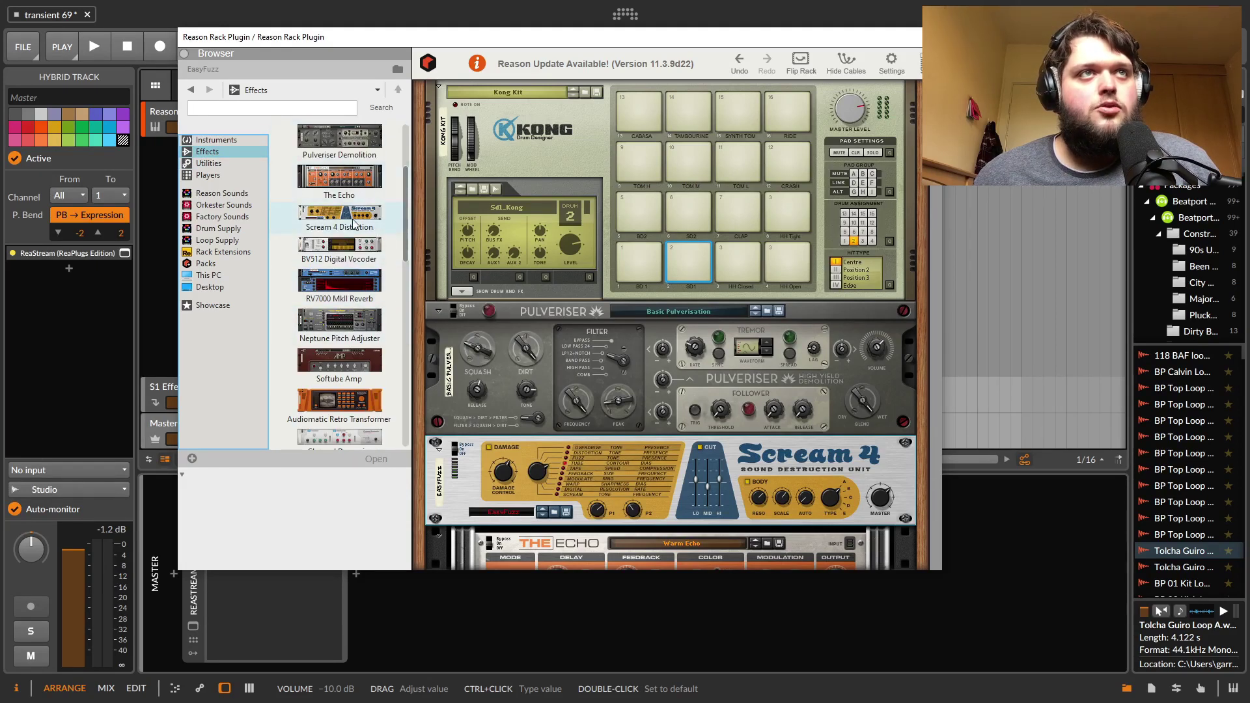
pyautogui.moveTo(329, 251); pyautogui.dragTo(644, 462)
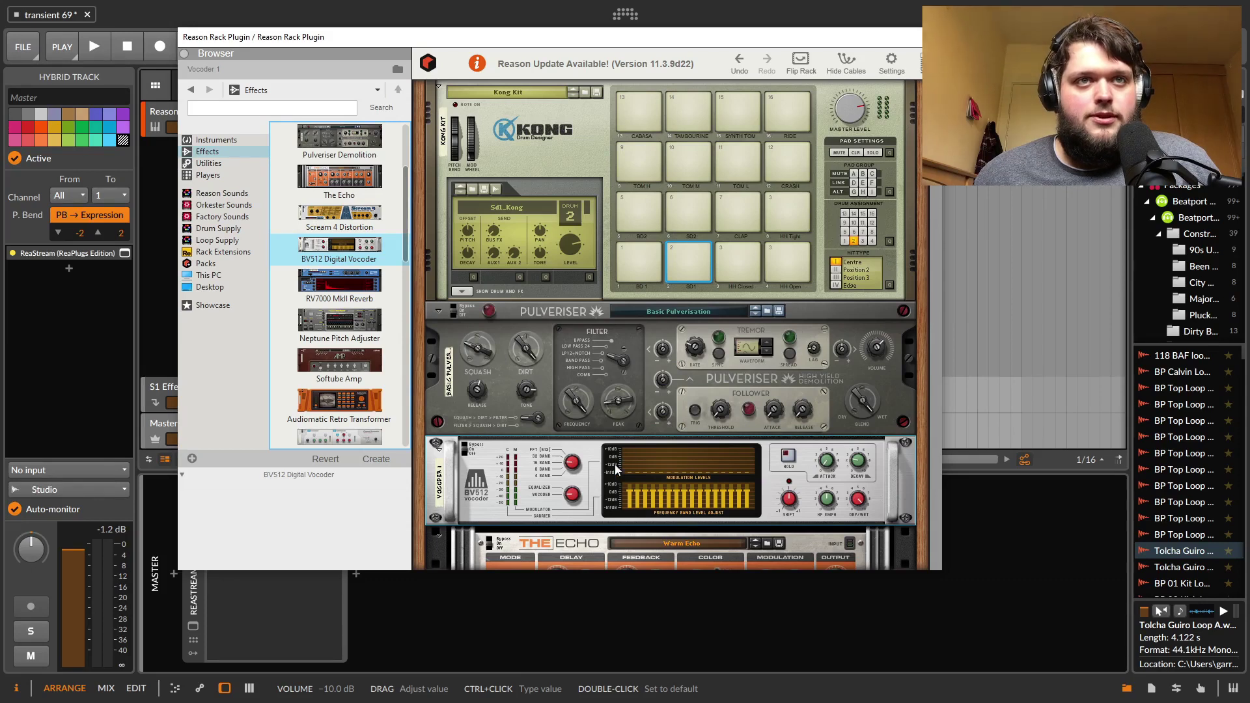
# Examine the BV512 vocoder's cable connections on the back of the rack, then return to the front view
pyautogui.click(585, 481)
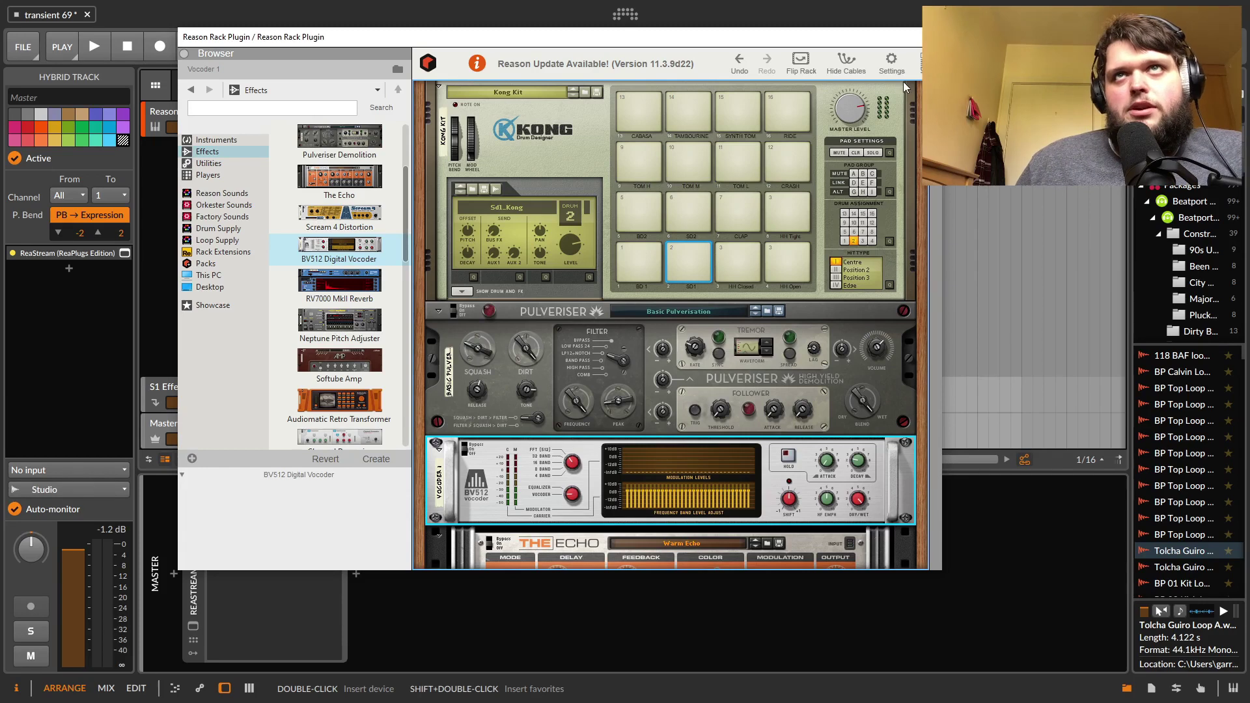
pyautogui.click(847, 63)
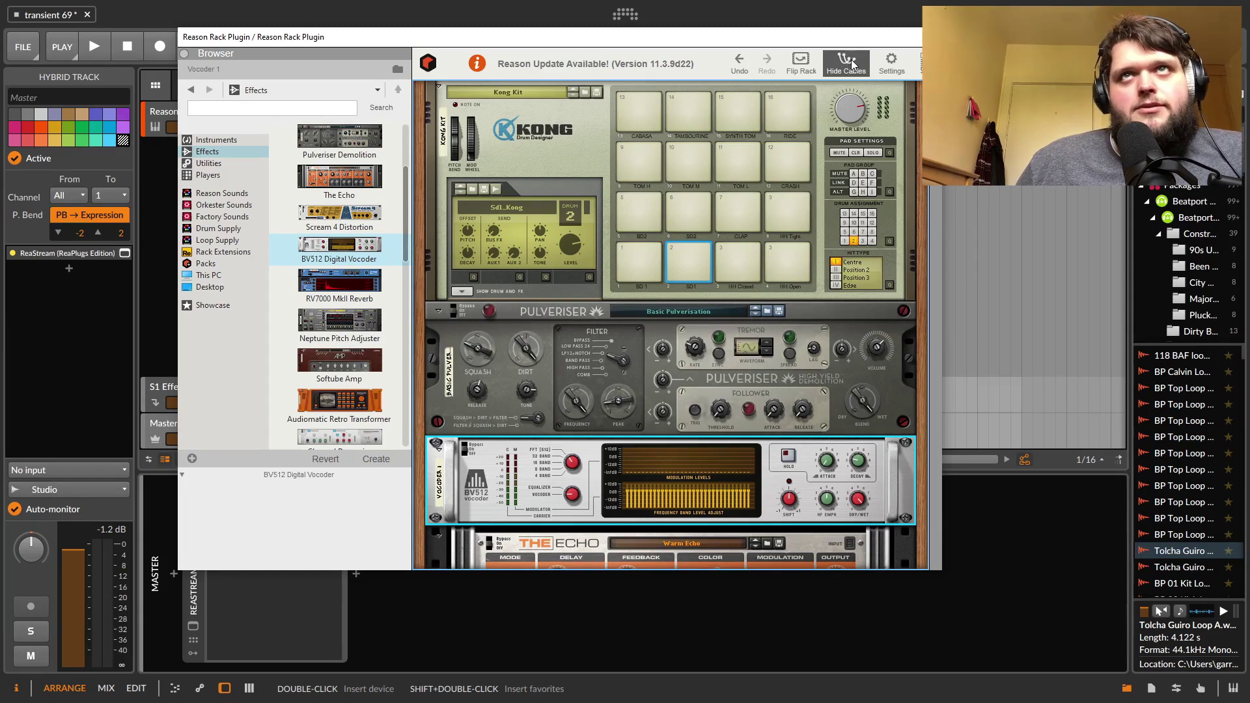
pyautogui.click(802, 63)
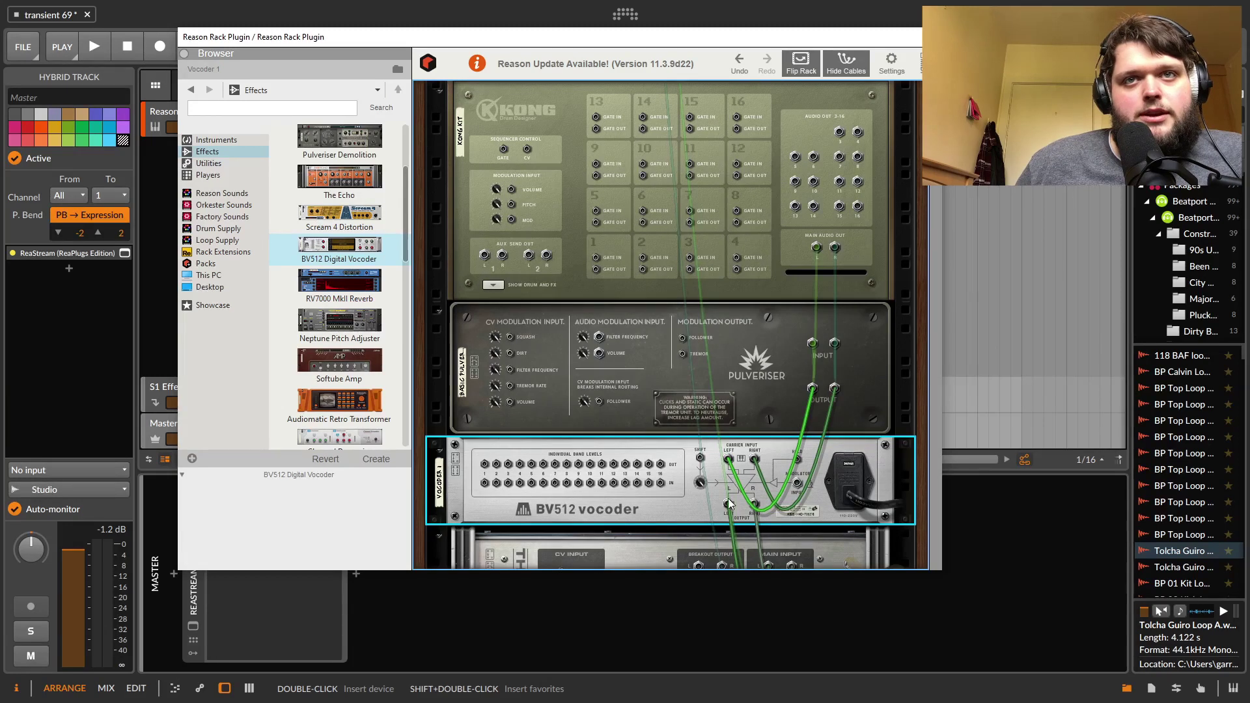
pyautogui.click(801, 61)
pyautogui.click(851, 69)
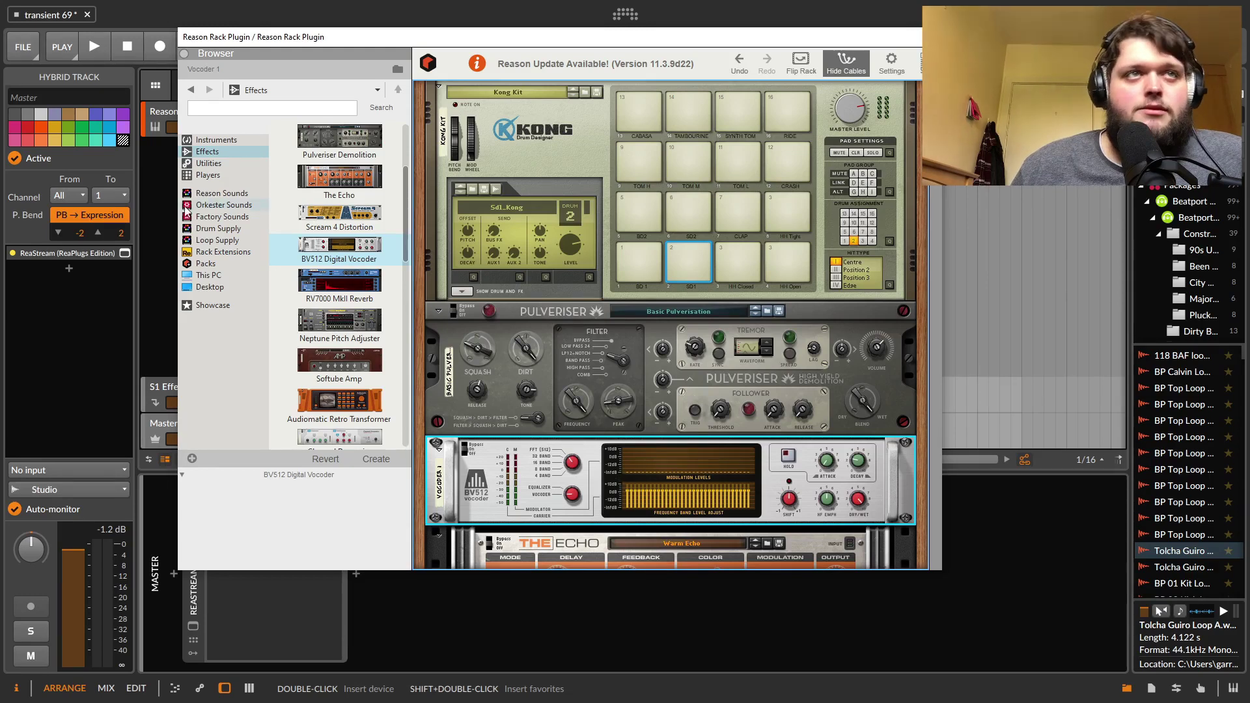
# Replace the BV512 Digital Vocoder with an RV7000 MkII Reverb and unfold its Remote Programmer
pyautogui.moveTo(334, 294); pyautogui.dragTo(703, 450)
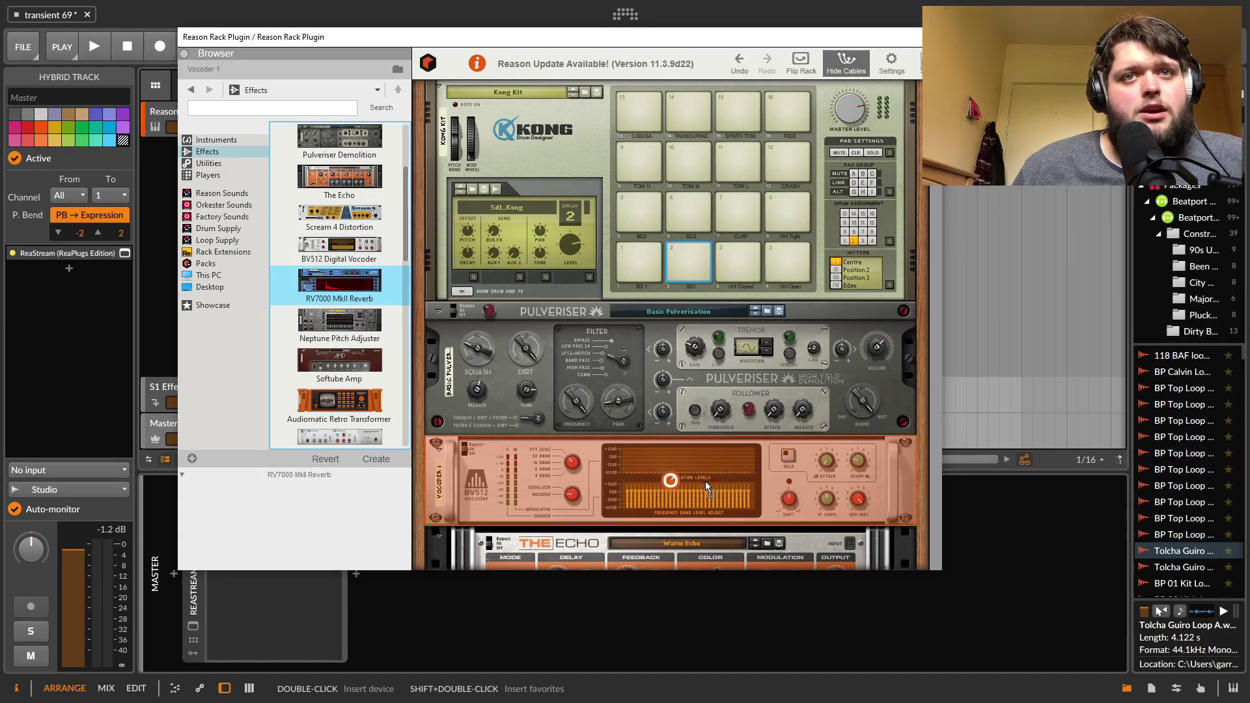
pyautogui.click(479, 467)
pyautogui.scroll(-2, 554, 463)
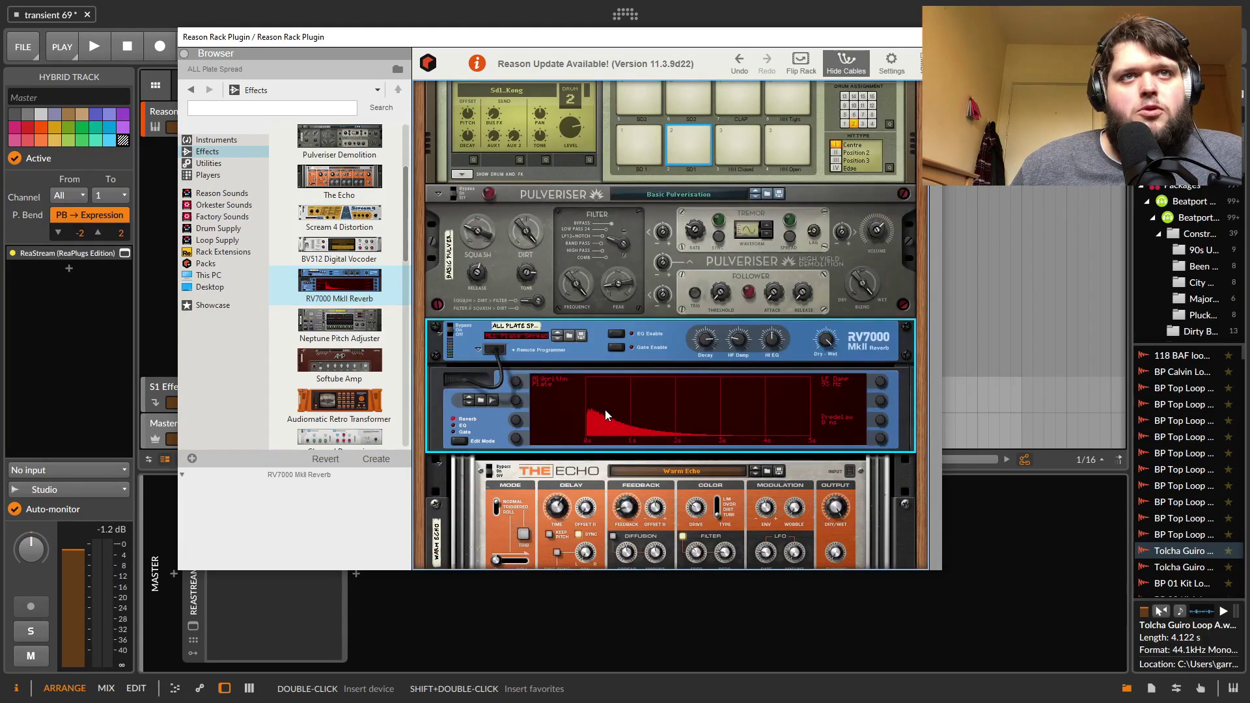